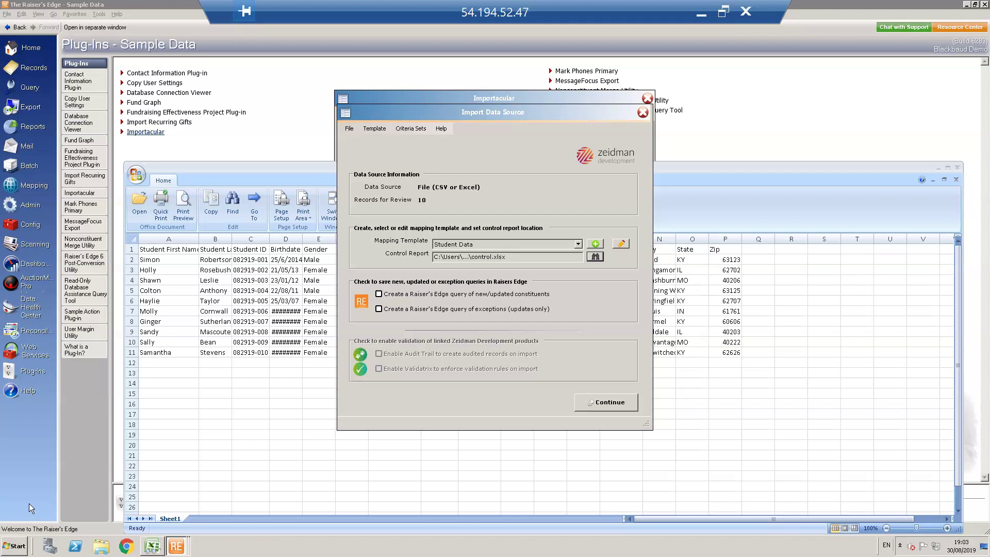
# Bring the student spreadsheet into view in Excel Viewer to review the data
pyautogui.hotkey('alt', 'Tab')
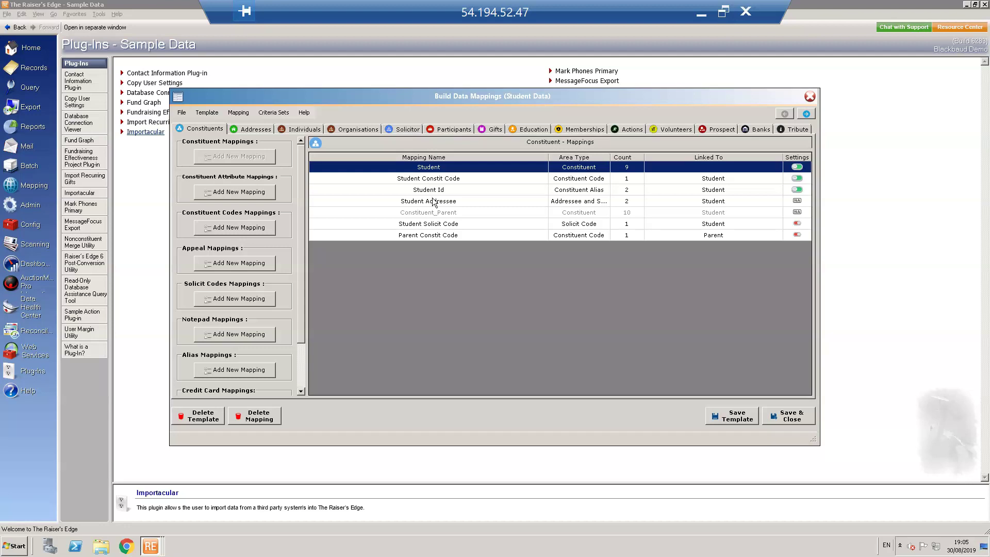
# Open the Student mapping and show Last Name's settings: update new records only, Proper Case
pyautogui.doubleClick(432, 170)
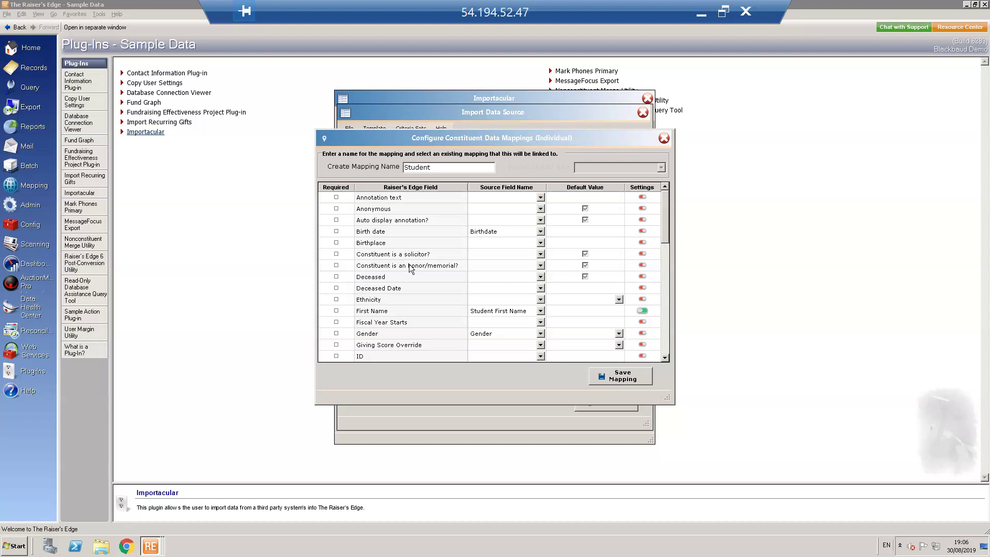
pyautogui.click(664, 358)
pyautogui.moveTo(665, 358); pyautogui.dragTo(665, 359)
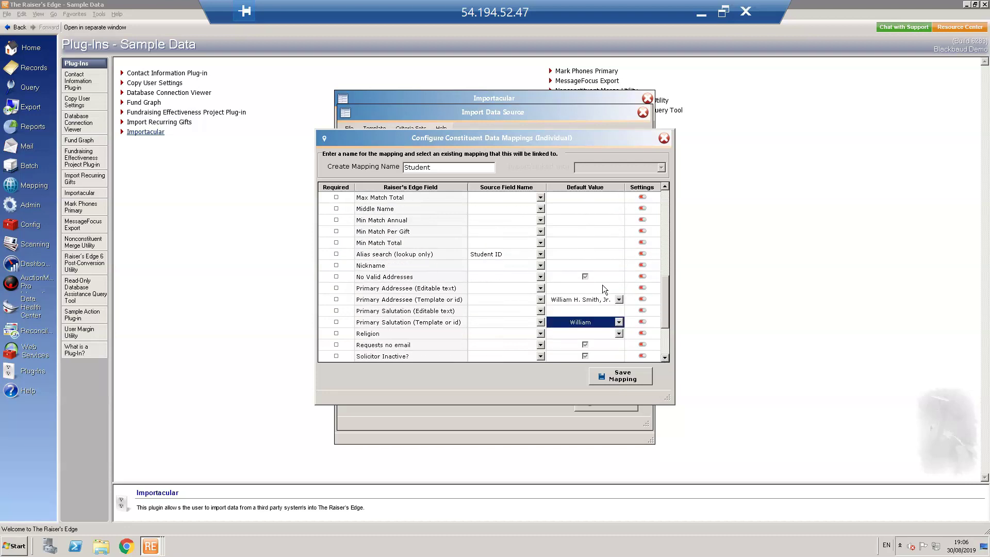
pyautogui.moveTo(665, 308); pyautogui.dragTo(686, 254)
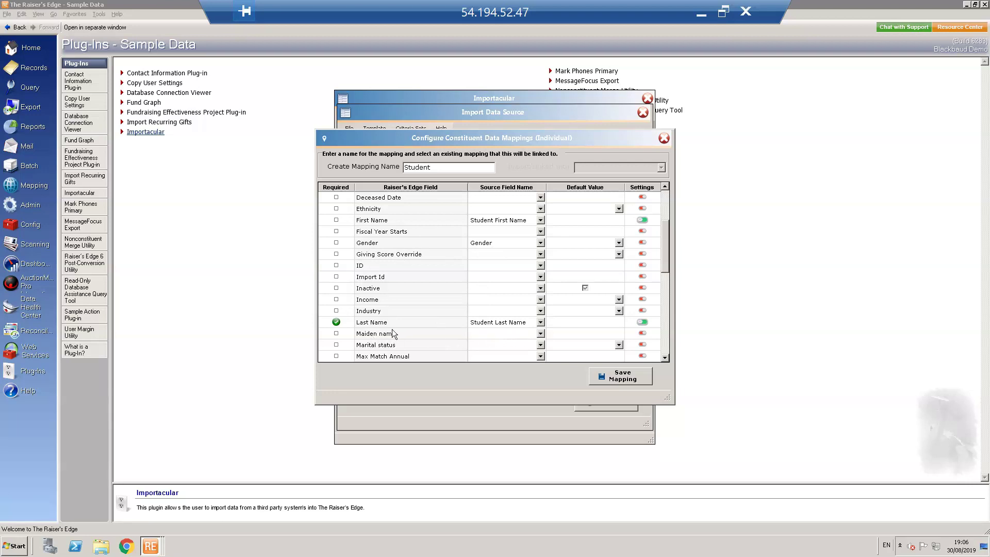
pyautogui.click(641, 322)
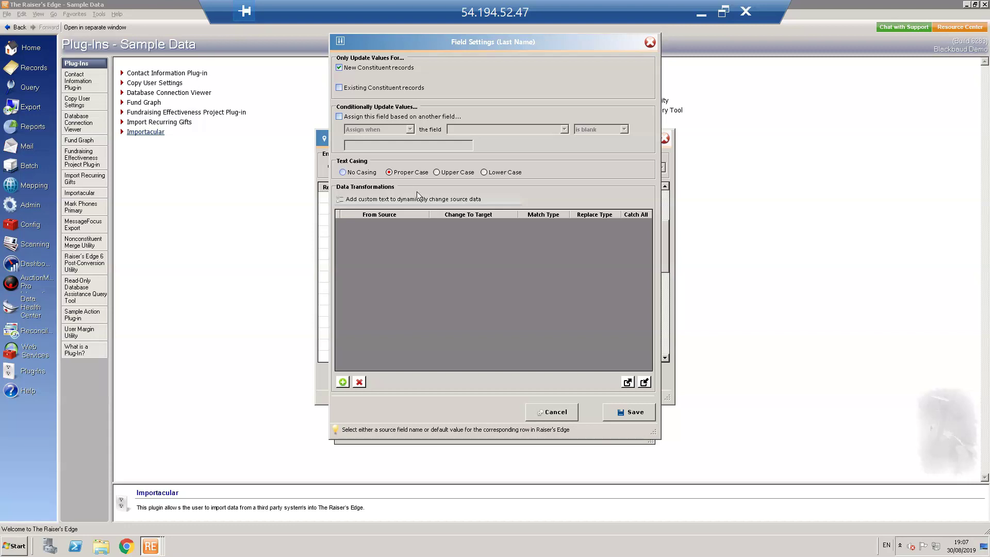
# Check that Title 1 comes from Gender, converting Male to Mr. and Female to Ms
pyautogui.click(558, 414)
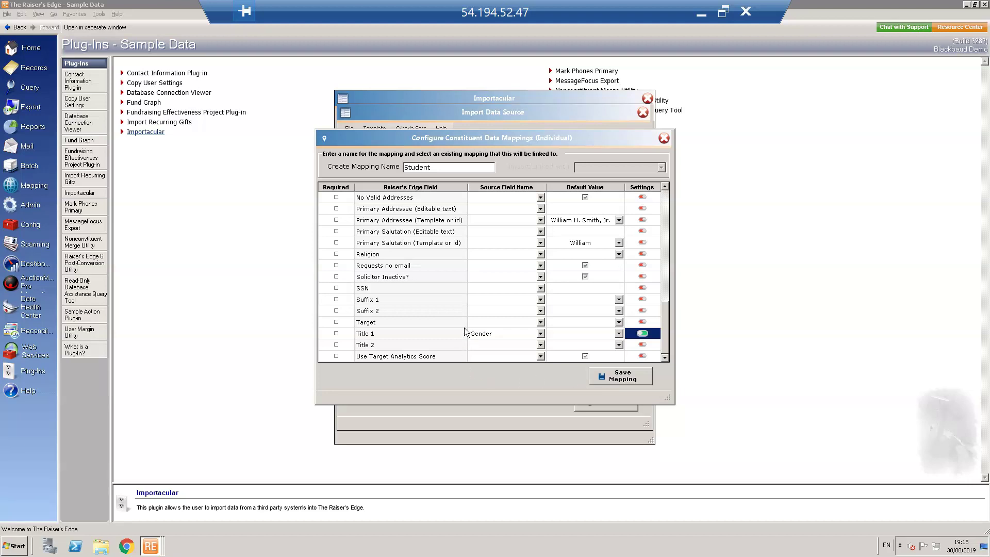
pyautogui.click(641, 334)
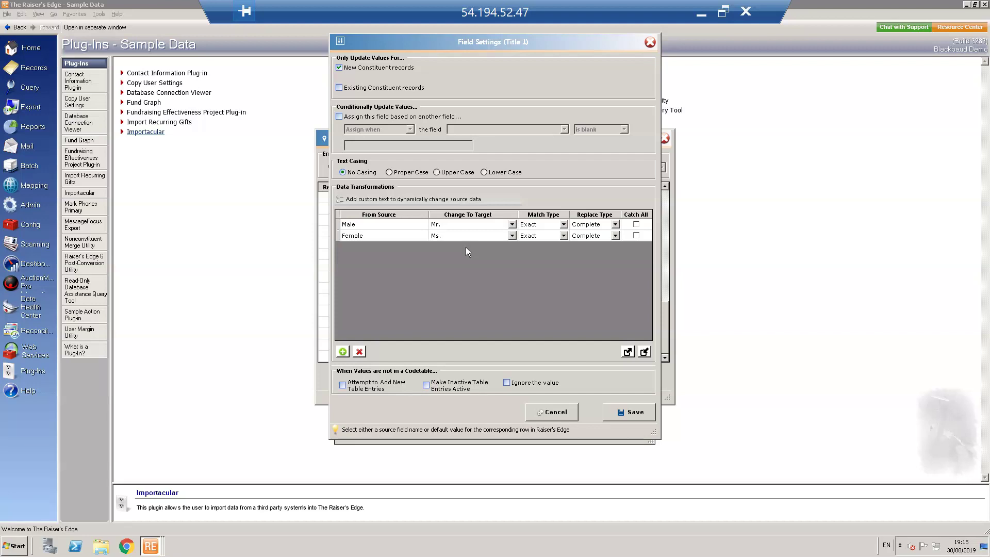
pyautogui.click(552, 411)
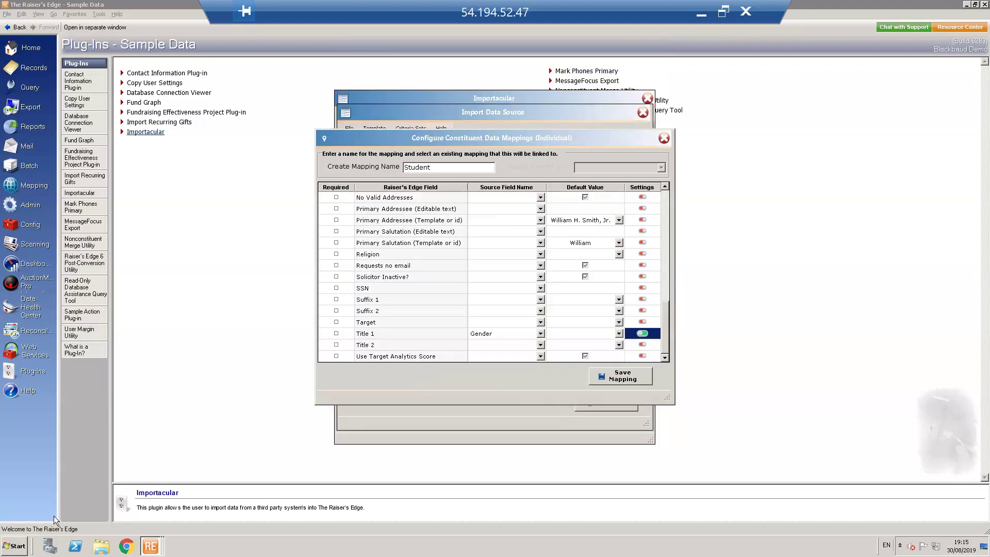
# Save the Student mapping, then re-save Student Constit Code and Student Id, both linked to Student
pyautogui.click(616, 379)
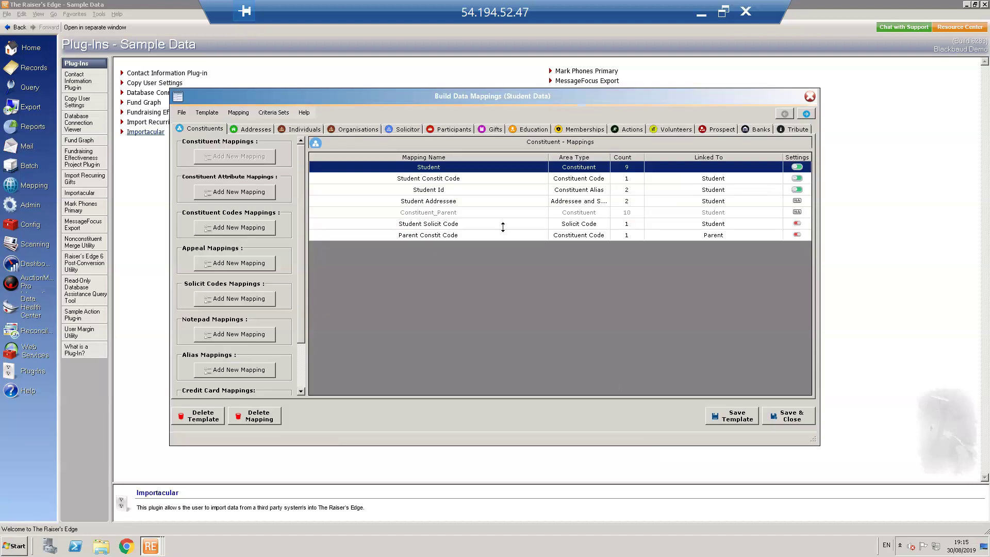
pyautogui.doubleClick(462, 179)
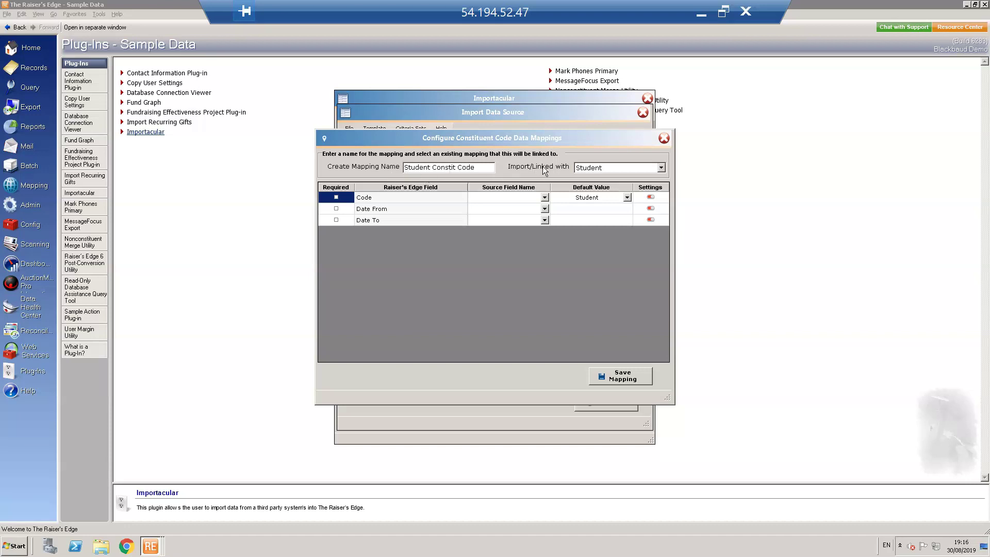
pyautogui.click(662, 167)
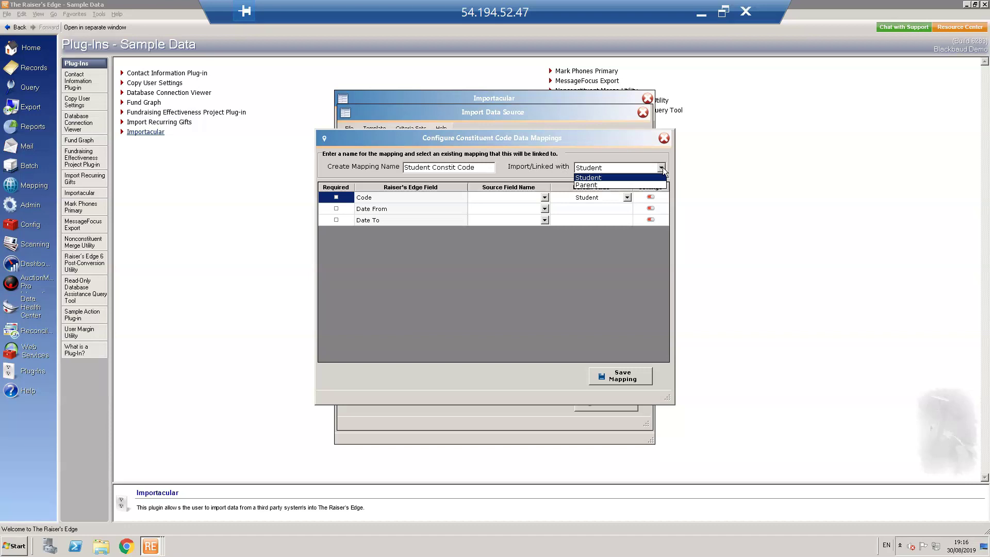
pyautogui.click(663, 167)
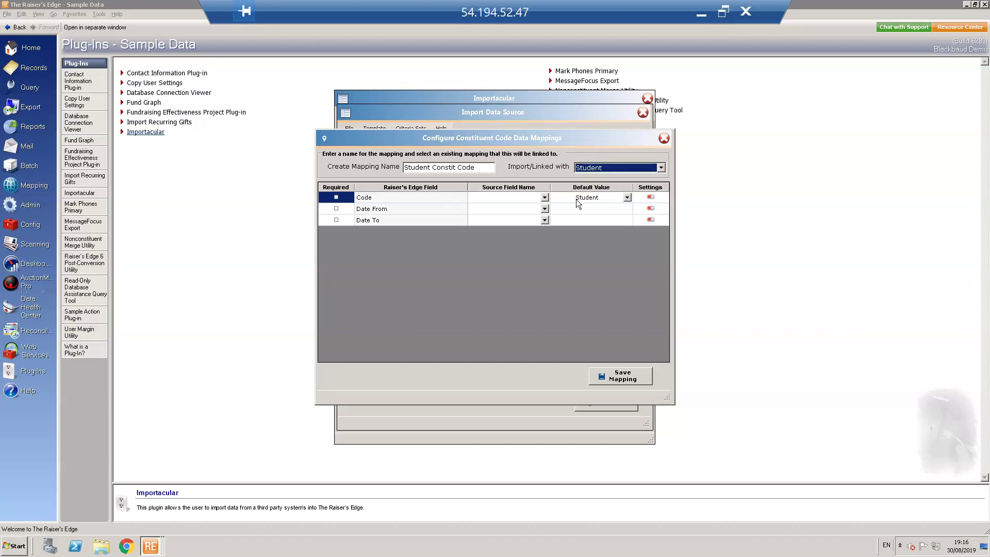
pyautogui.click(624, 375)
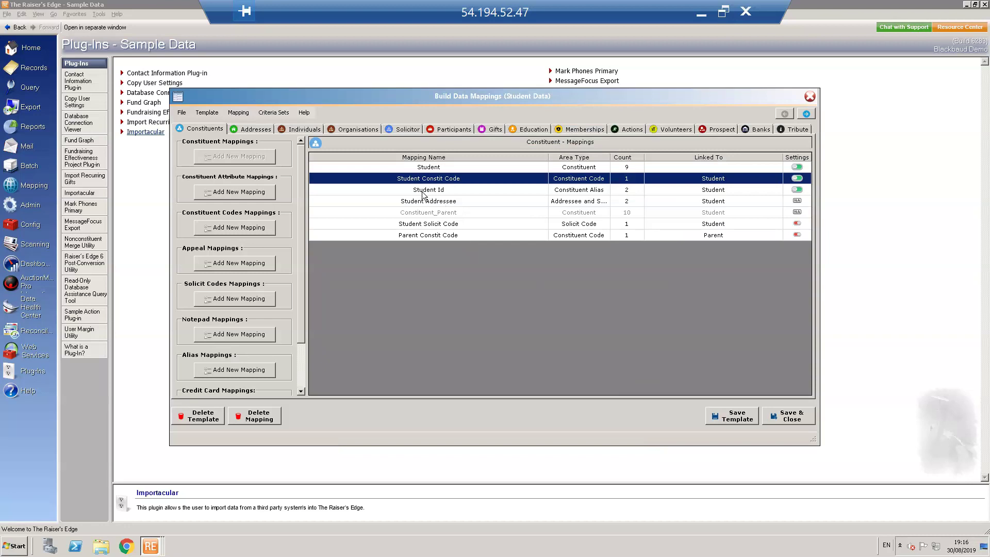
pyautogui.doubleClick(421, 191)
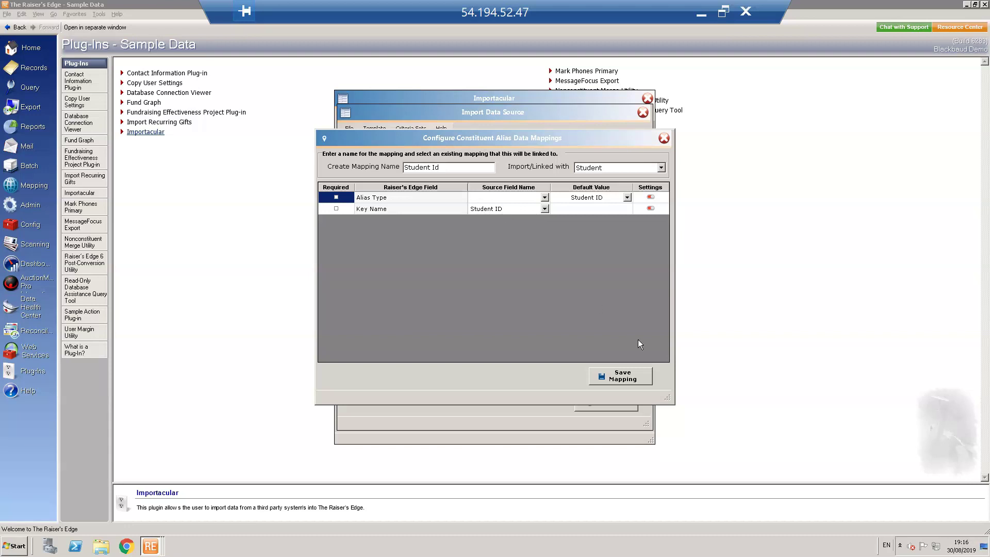
pyautogui.click(632, 381)
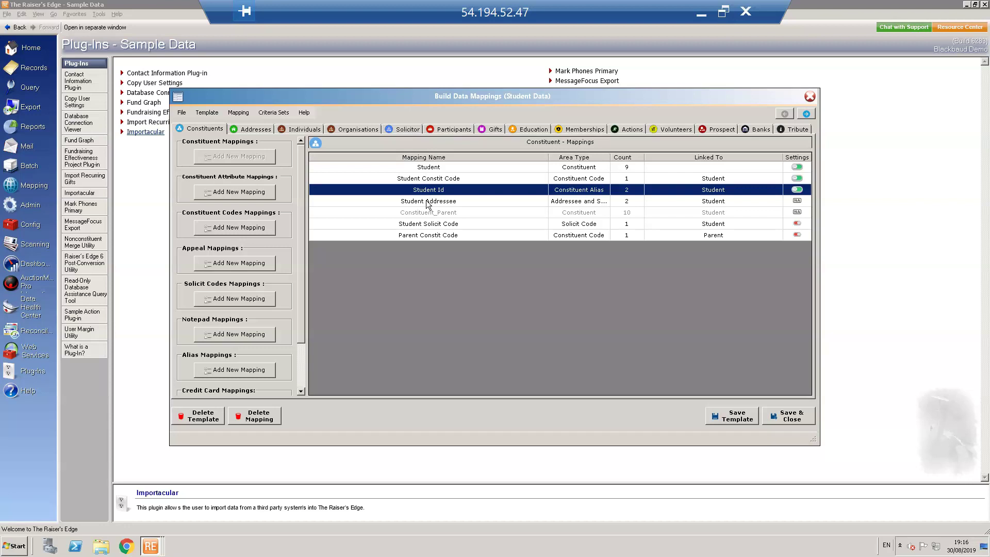
# Save Student Addressee (Alumni Mailing) and Student Solicit Code (Do not solicit) mappings
pyautogui.doubleClick(427, 202)
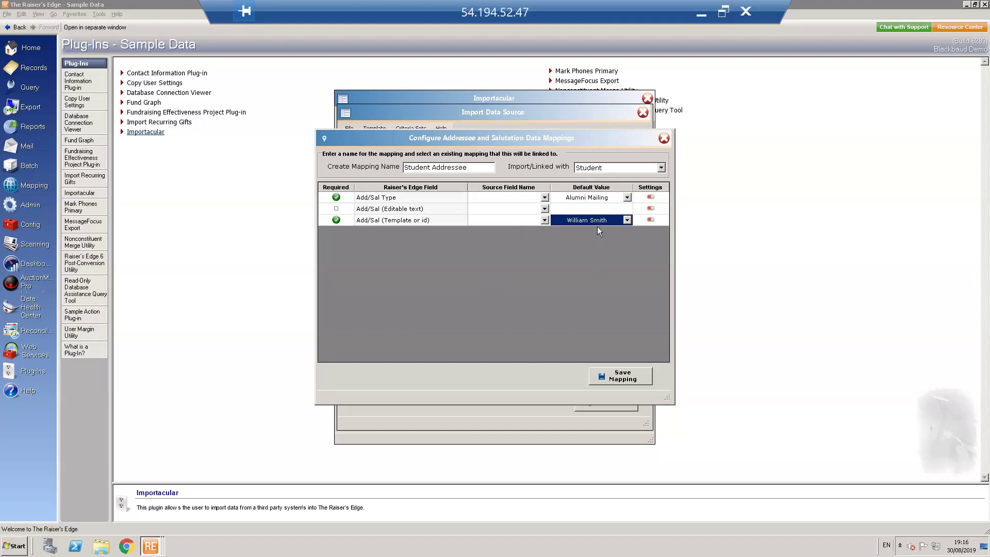
pyautogui.click(622, 376)
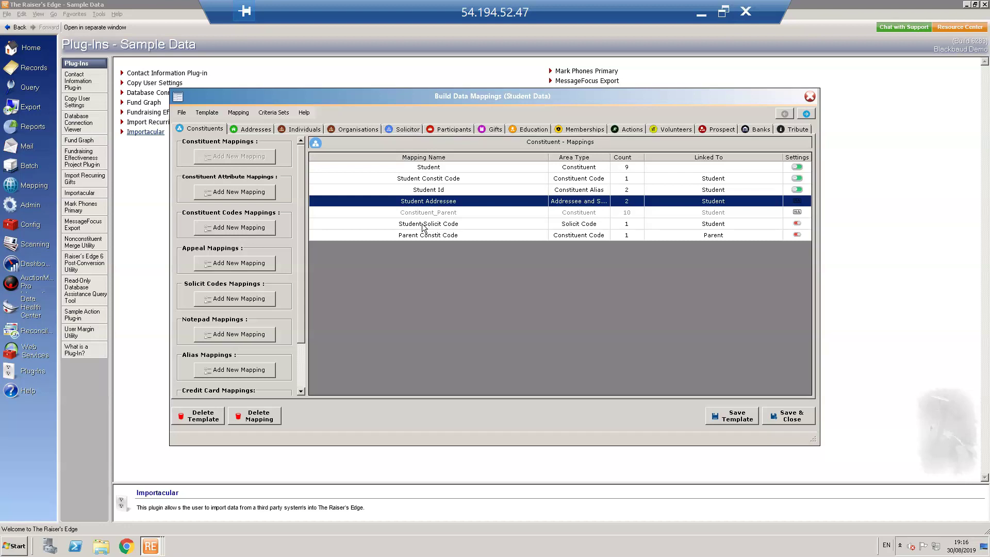
pyautogui.doubleClick(421, 224)
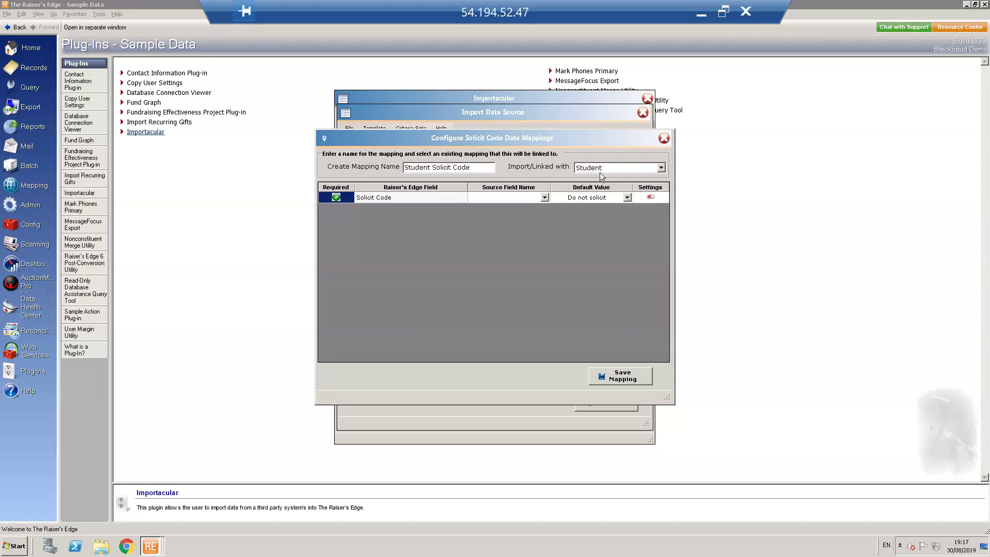
pyautogui.click(623, 377)
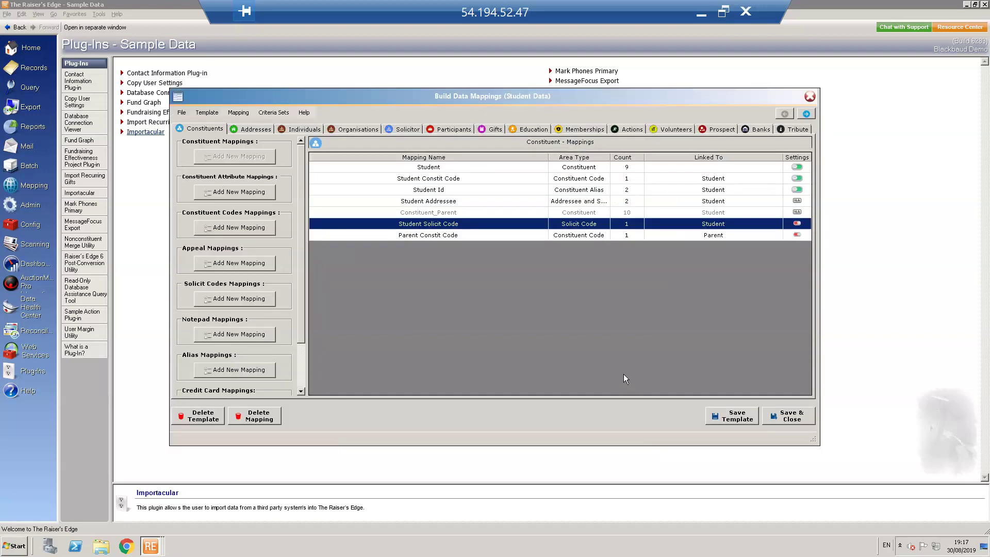
pyautogui.click(416, 236)
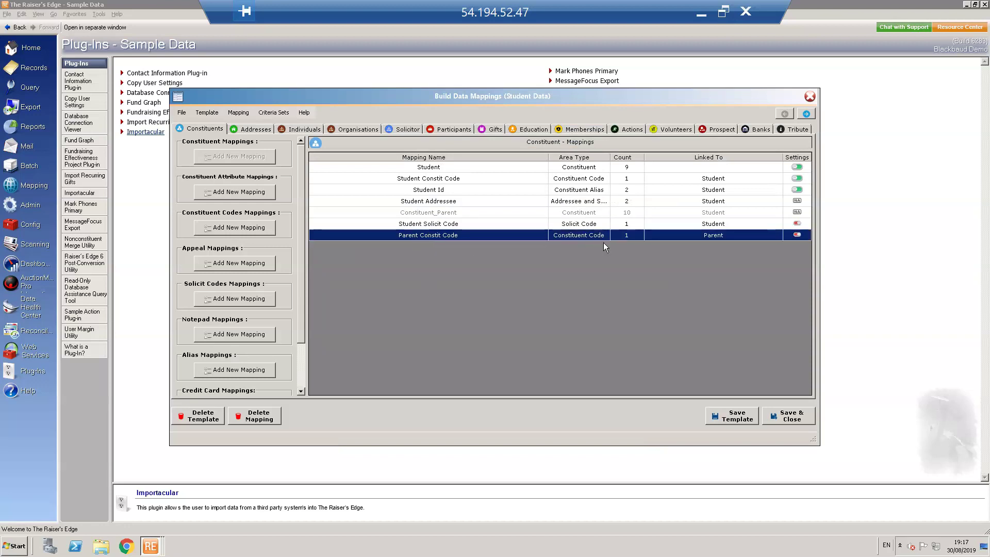
# Keep Parent Constit Code linked to Parent with a Parent code default and save it
pyautogui.click(443, 234)
pyautogui.doubleClick(443, 234)
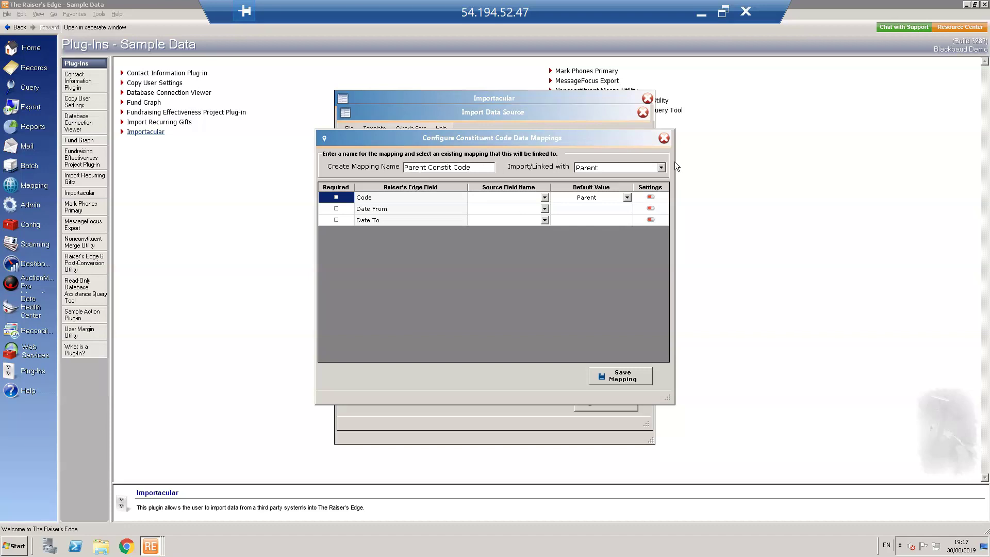
pyautogui.click(660, 167)
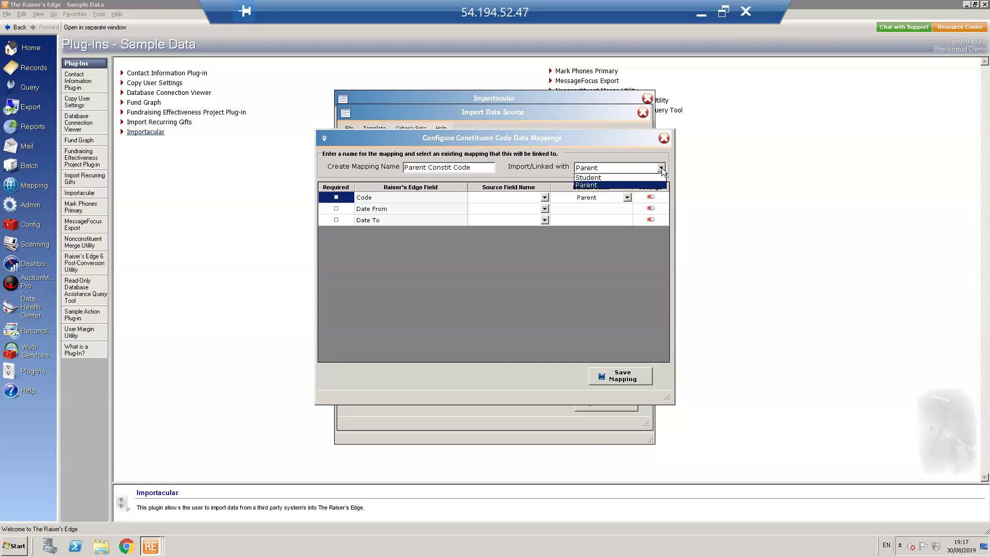
pyautogui.click(661, 168)
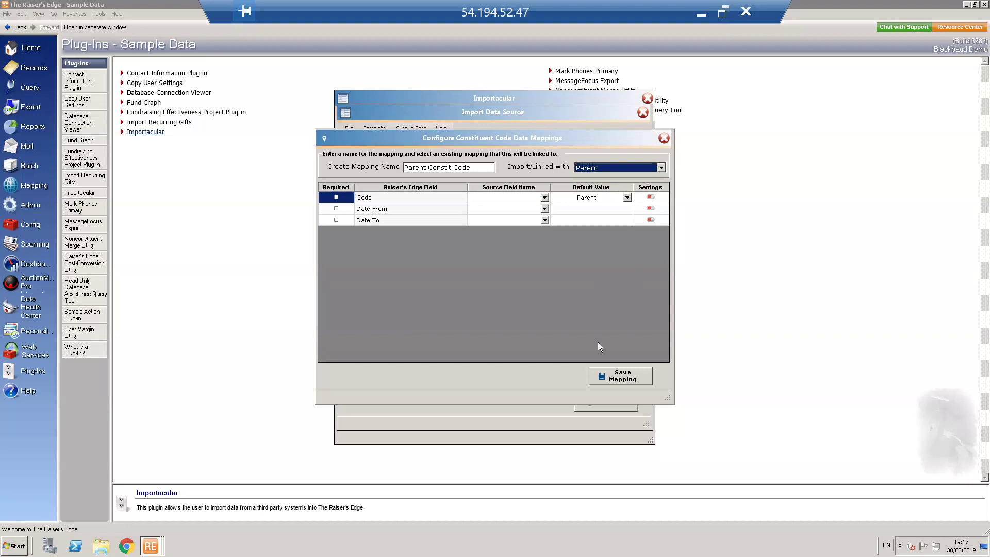
pyautogui.click(631, 378)
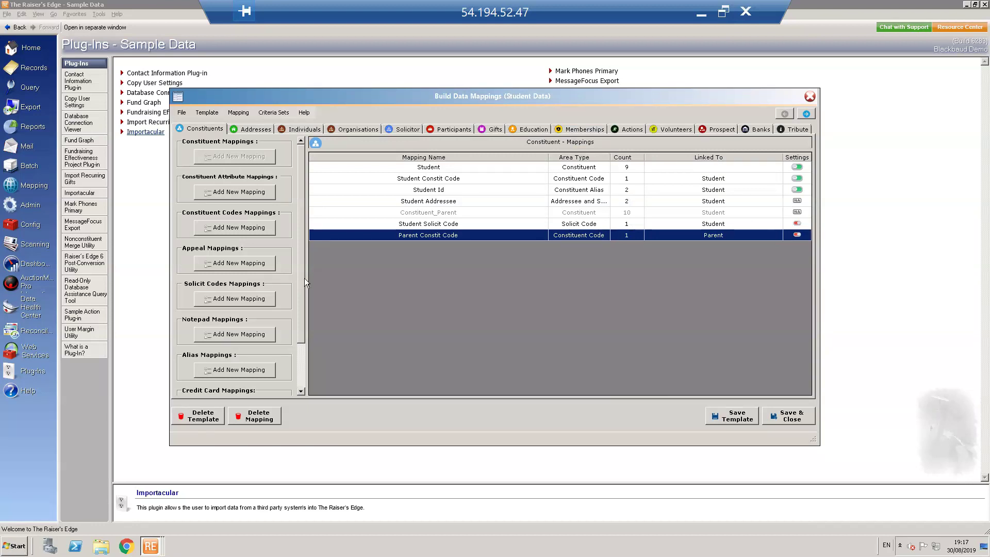
# Save the Student Address and Parent Address mappings from the Addresses list
pyautogui.click(255, 129)
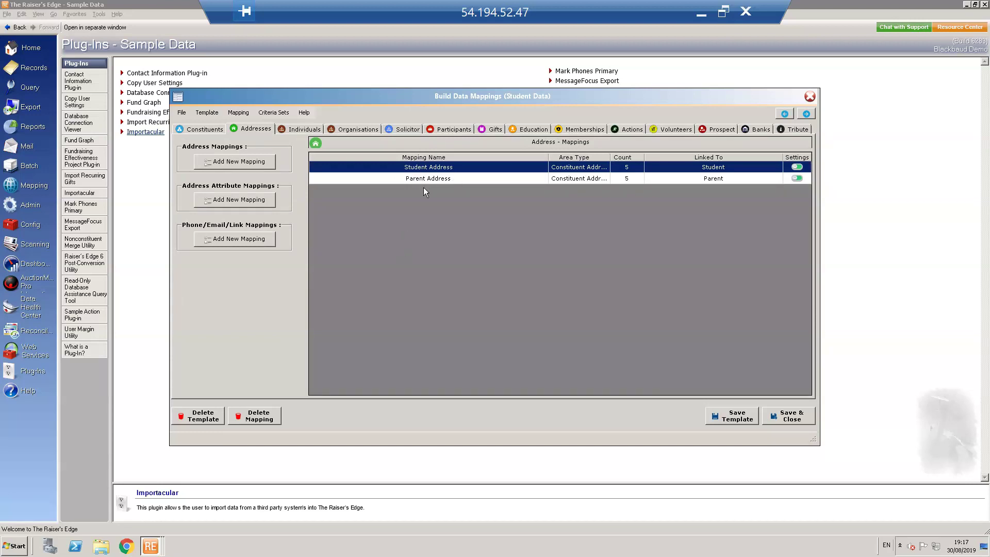
pyautogui.doubleClick(426, 169)
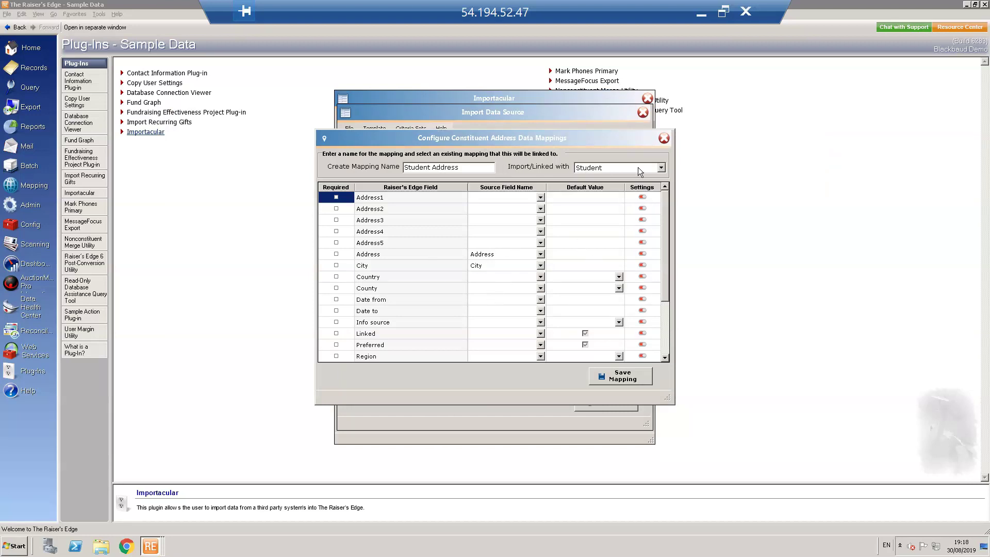
pyautogui.click(664, 138)
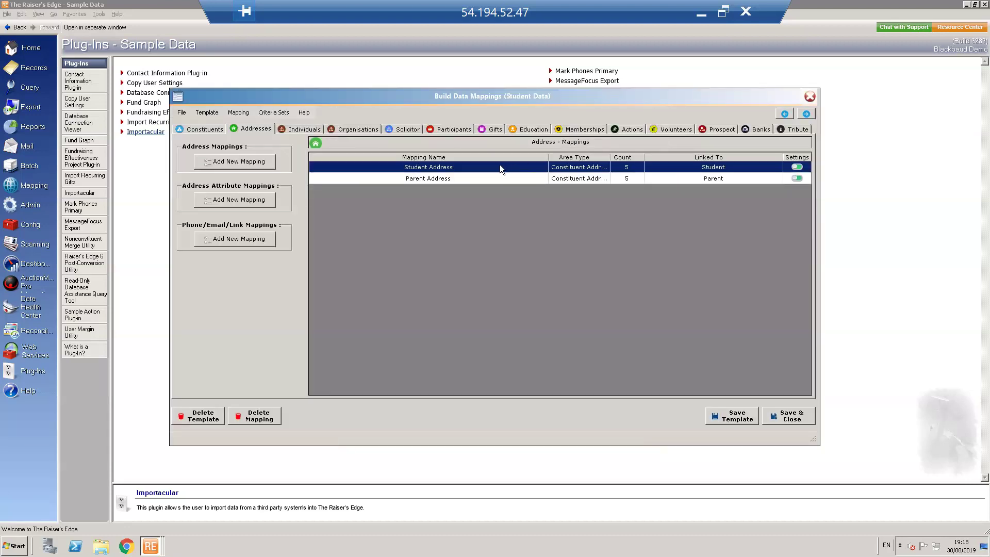
pyautogui.click(446, 178)
pyautogui.doubleClick(447, 179)
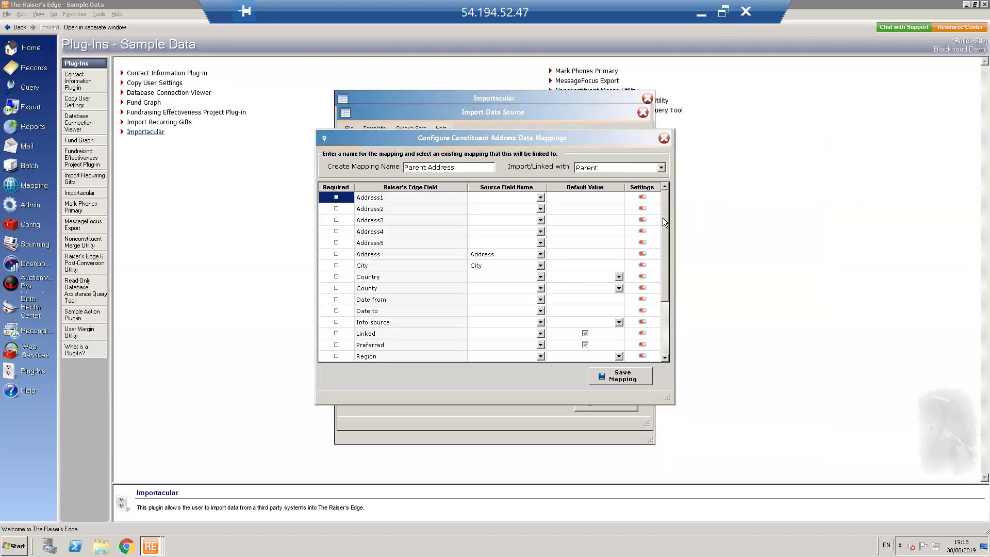
pyautogui.click(619, 381)
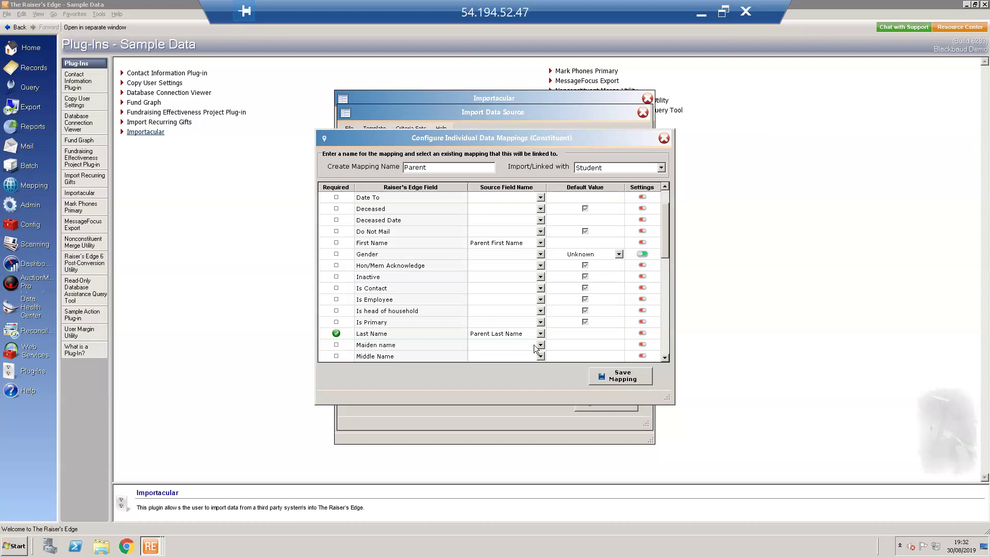
# Review the remaining Parent relationship fields and save the mapping linked to Student
pyautogui.click(666, 358)
pyautogui.click(666, 358)
pyautogui.click(666, 357)
pyautogui.click(666, 358)
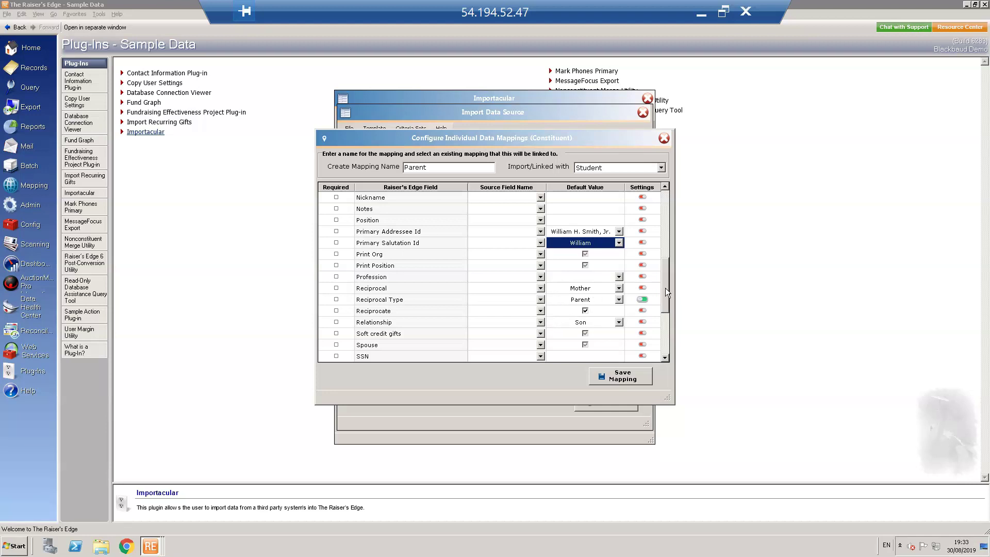
pyautogui.moveTo(665, 288); pyautogui.dragTo(658, 338)
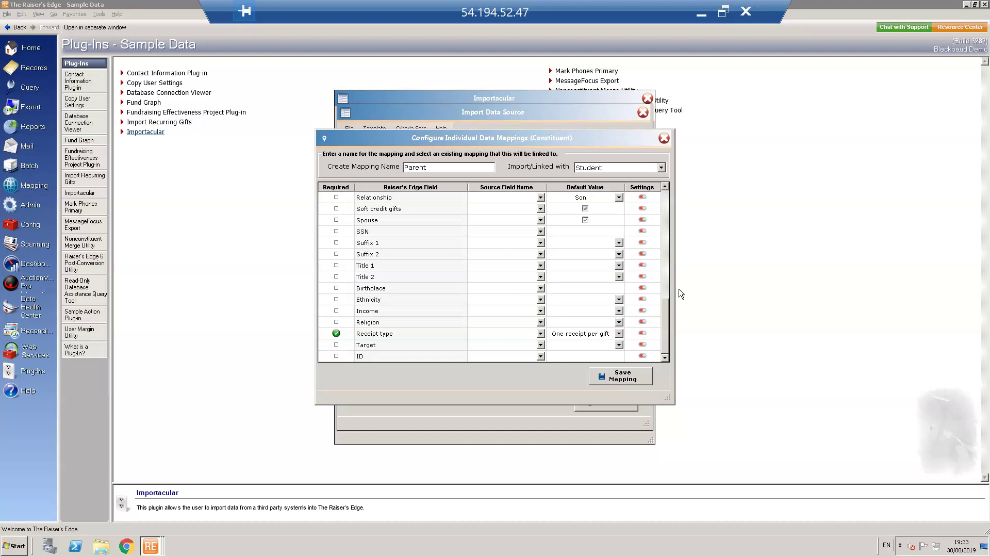
pyautogui.click(622, 376)
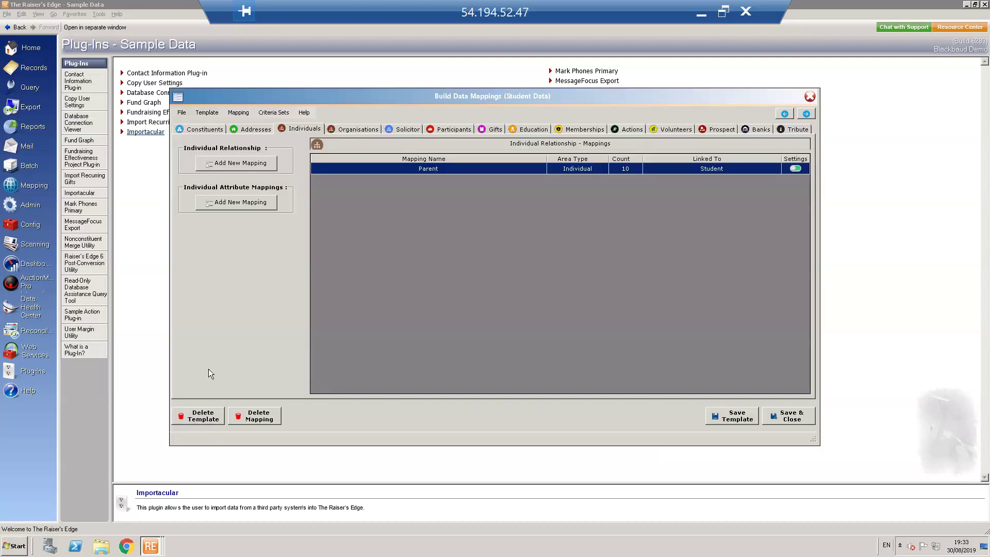
# Start and cancel new individual relationship and attribute mappings without adding any
pyautogui.click(236, 164)
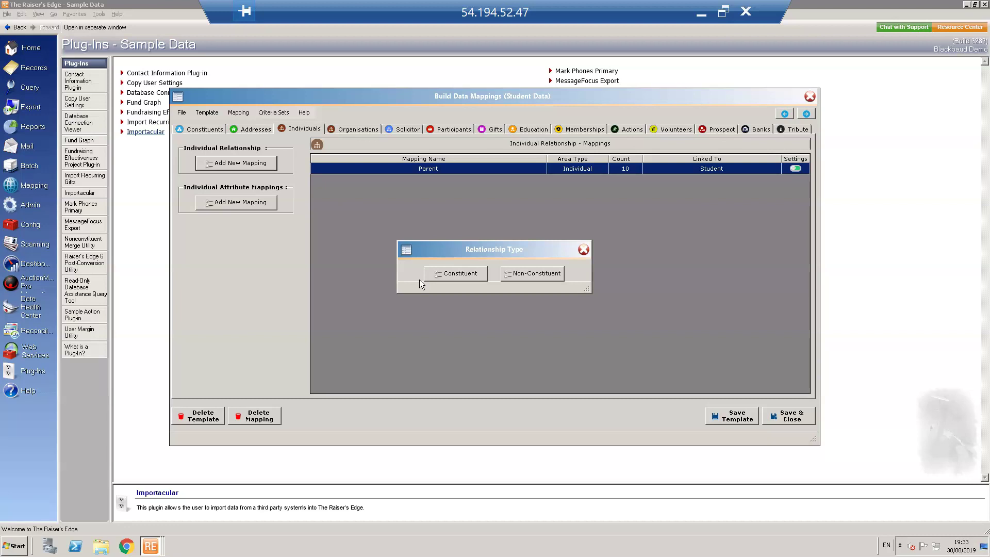
pyautogui.click(583, 250)
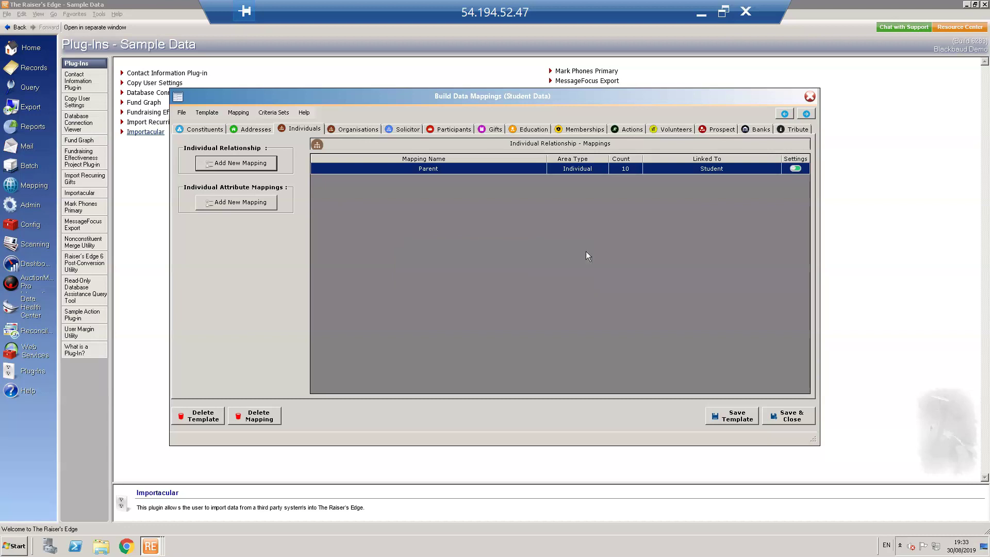
pyautogui.click(235, 202)
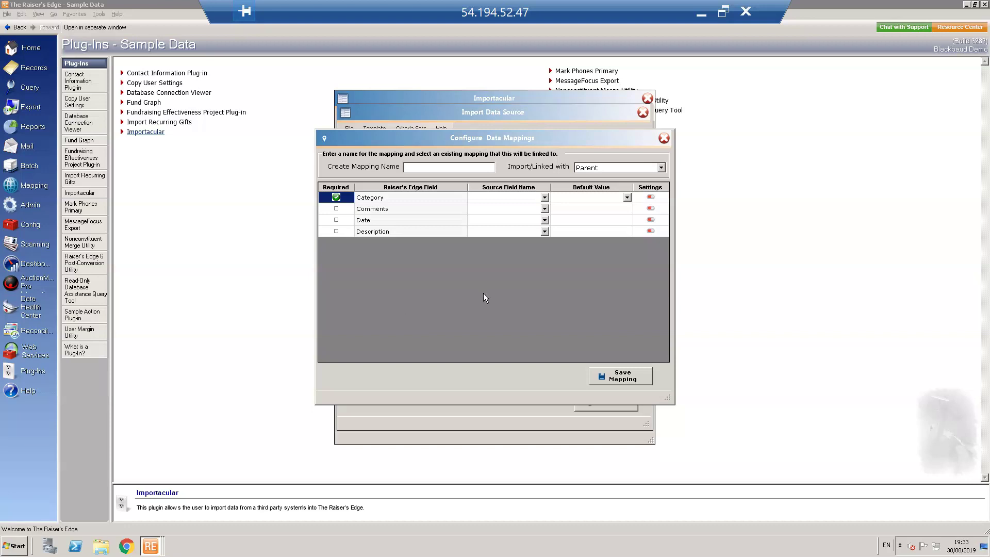
pyautogui.click(664, 138)
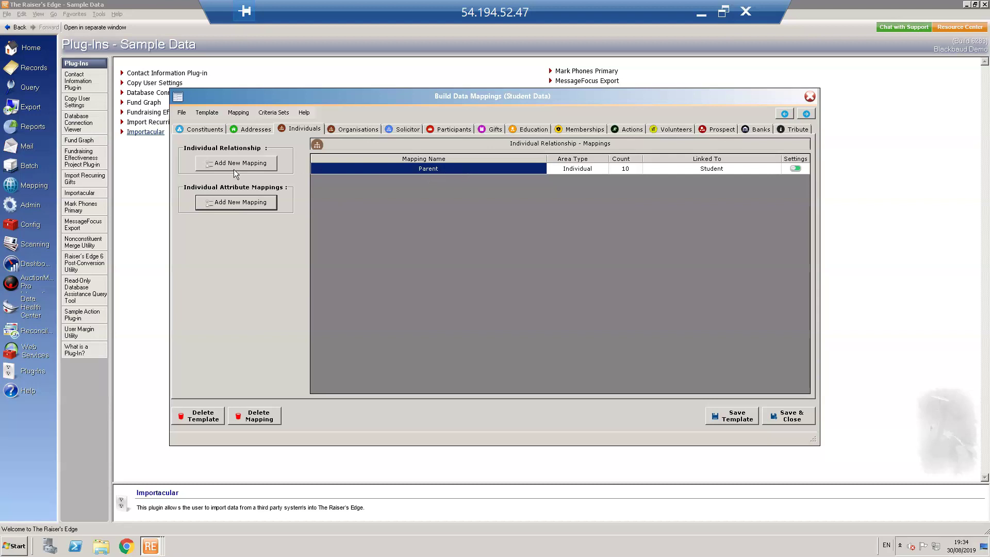
# Browse the Addresses, Constituents, Individuals and Organisations mapping lists
pyautogui.click(244, 132)
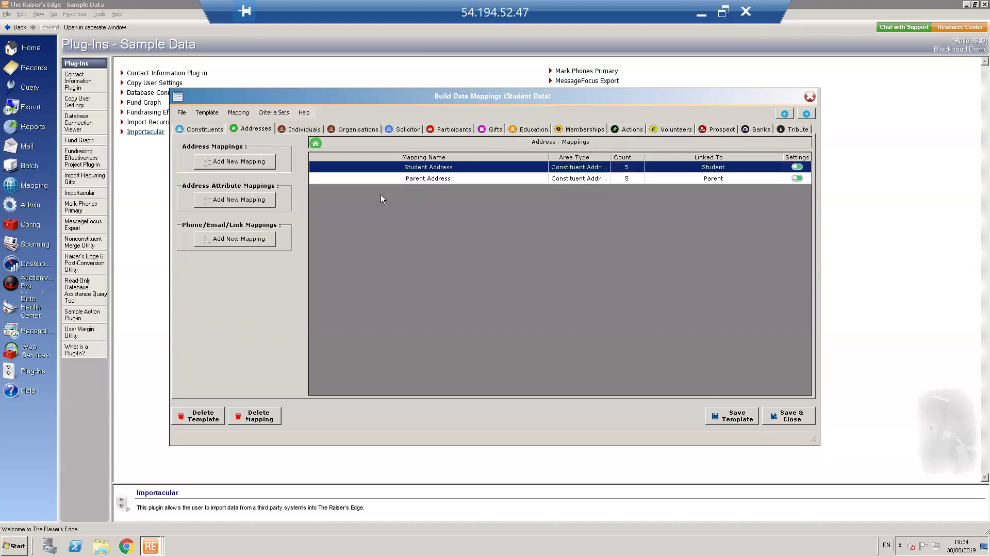
pyautogui.click(186, 133)
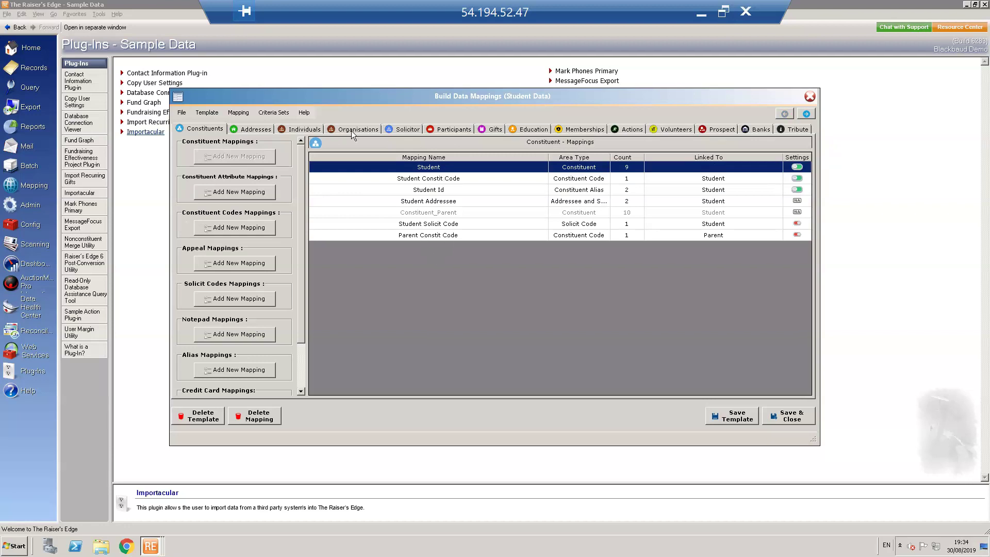
pyautogui.click(311, 131)
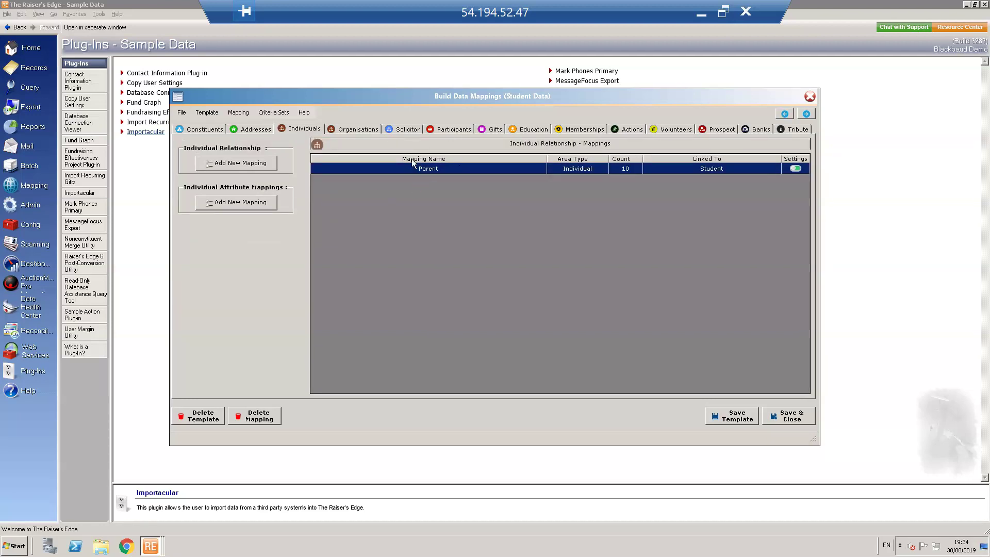
pyautogui.click(354, 132)
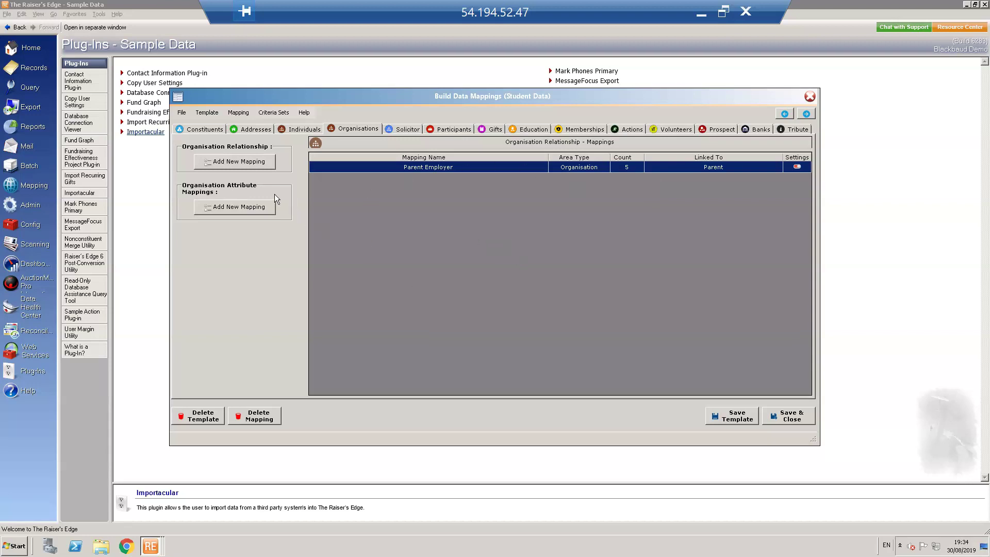
# Re-save the Parent Employer mapping linked to Parent with Employer and Employee relationships
pyautogui.click(237, 164)
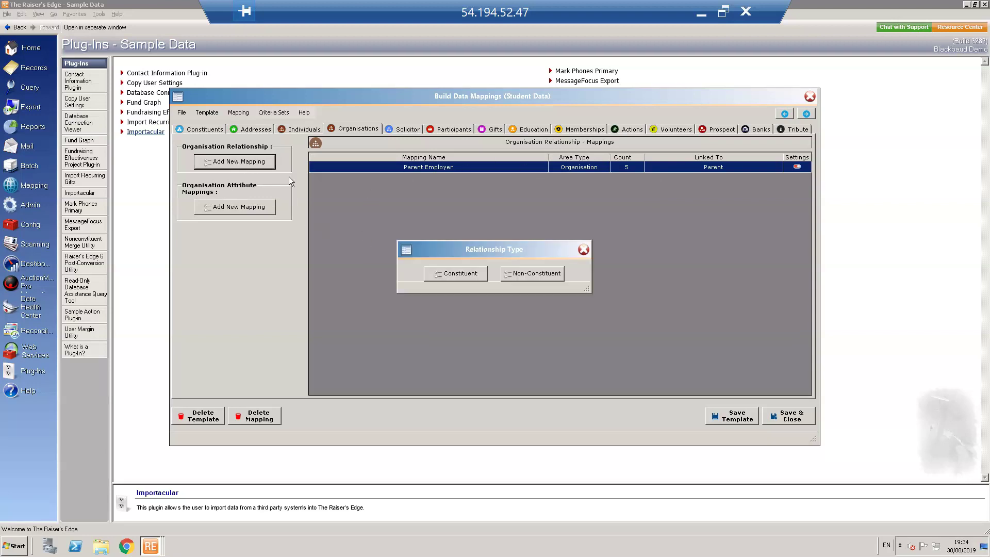
pyautogui.click(582, 250)
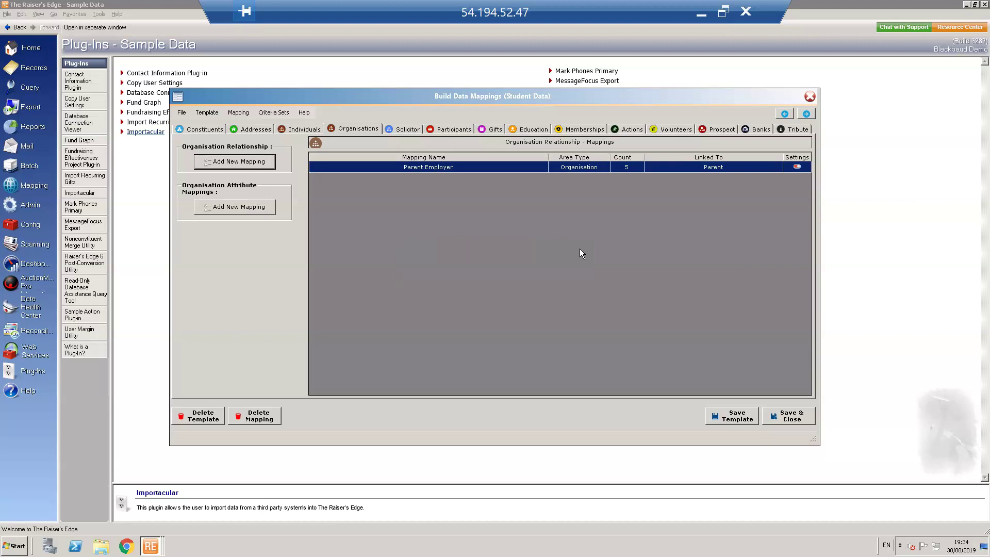
pyautogui.doubleClick(426, 166)
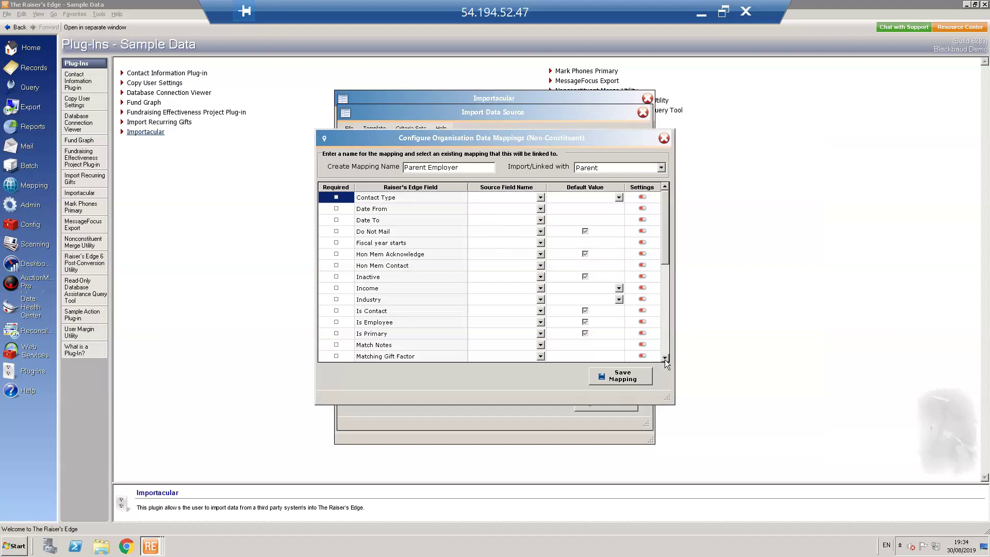
pyautogui.scroll(-5, 665, 360)
pyautogui.scroll(-1, 665, 359)
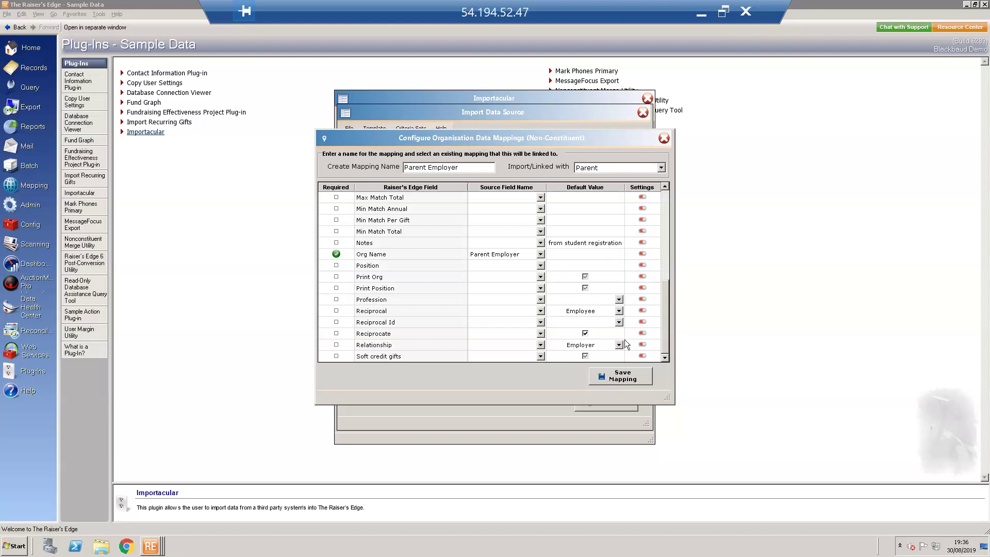
pyautogui.click(622, 375)
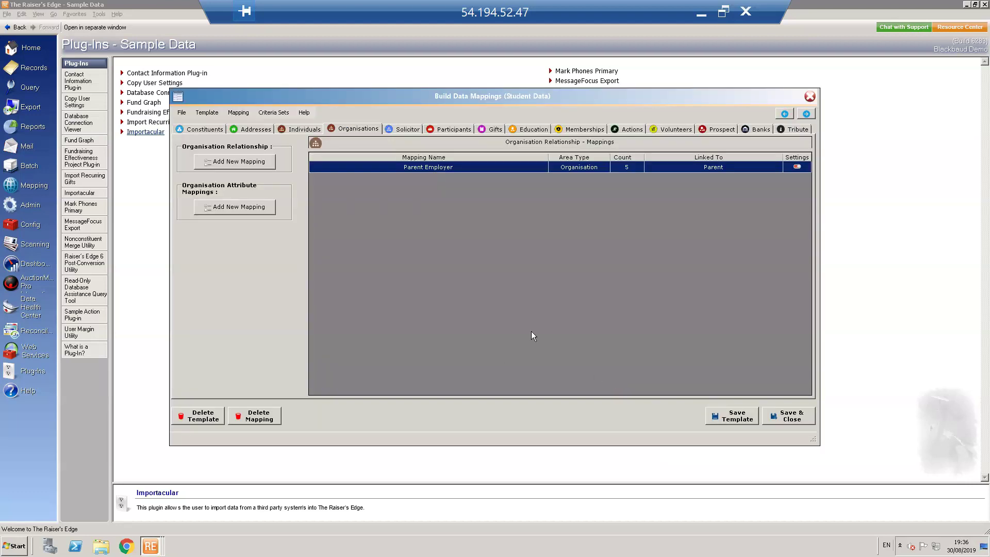
# Start and close a new organisation attribute mapping, then view the Education mappings
pyautogui.click(221, 209)
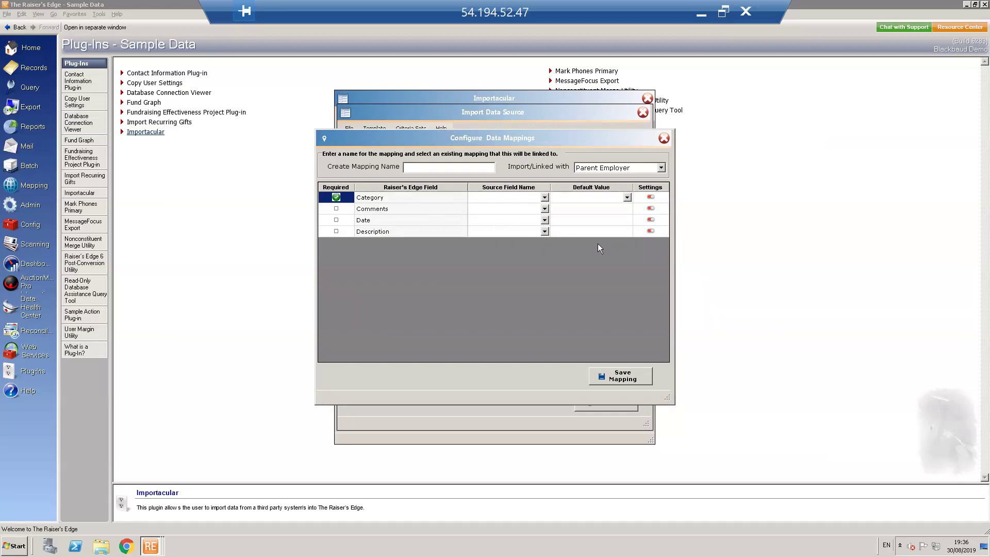
pyautogui.click(664, 138)
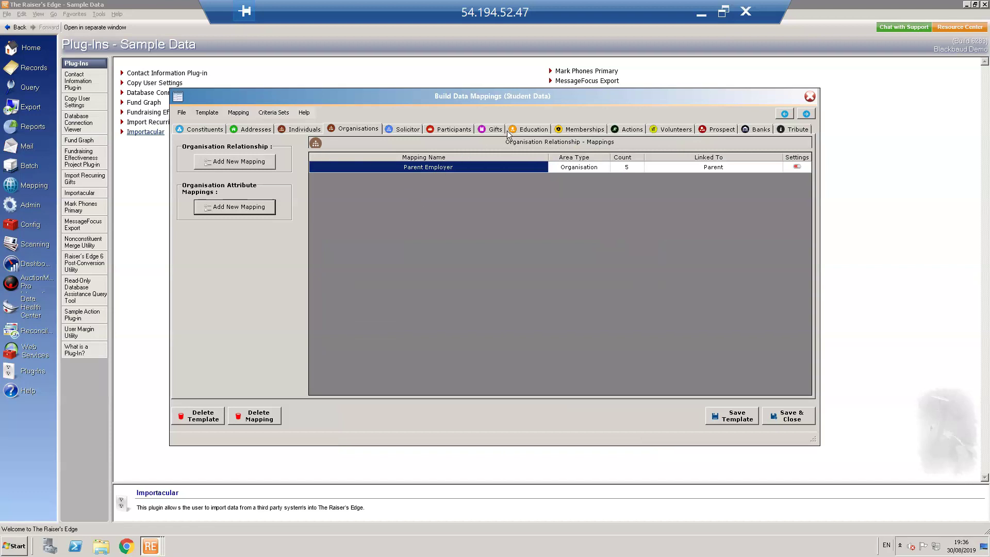
pyautogui.click(535, 130)
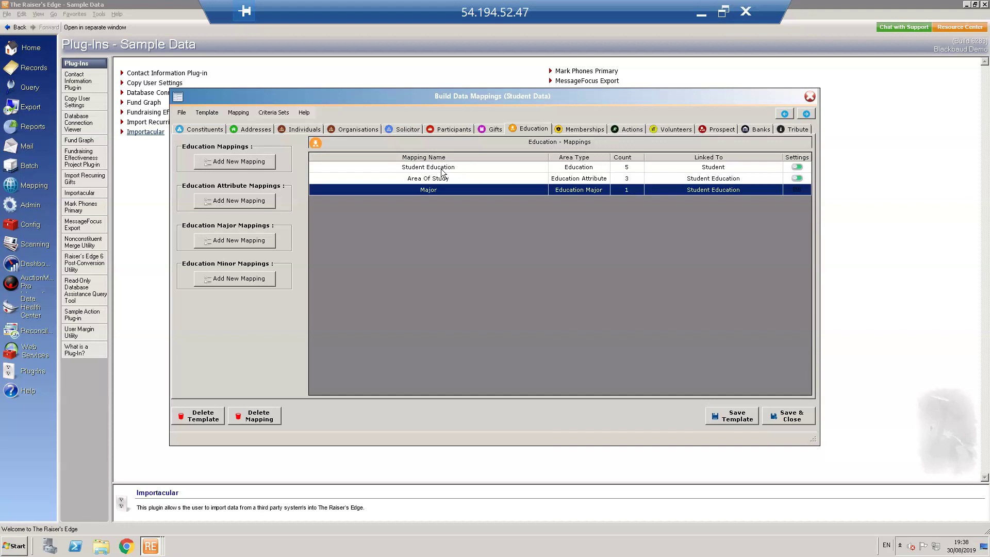
# Review and save the Student Education mapping: Class of from Graduation Year, status Current Student
pyautogui.doubleClick(441, 169)
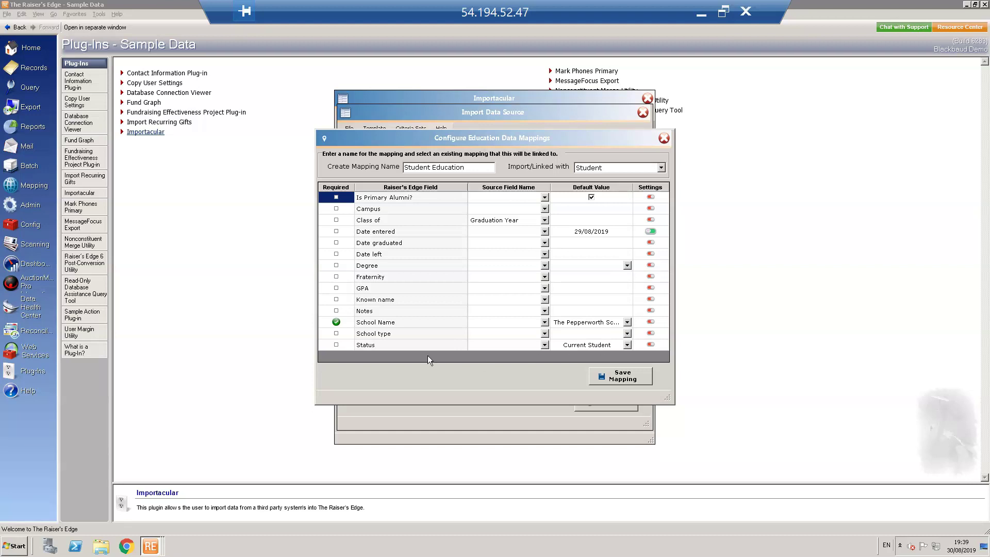
pyautogui.click(621, 376)
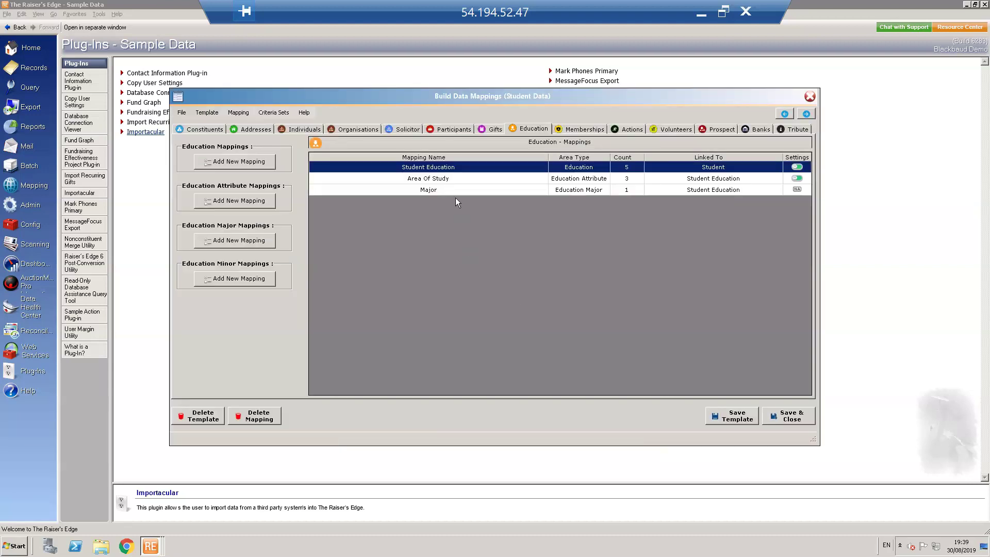
pyautogui.doubleClick(421, 177)
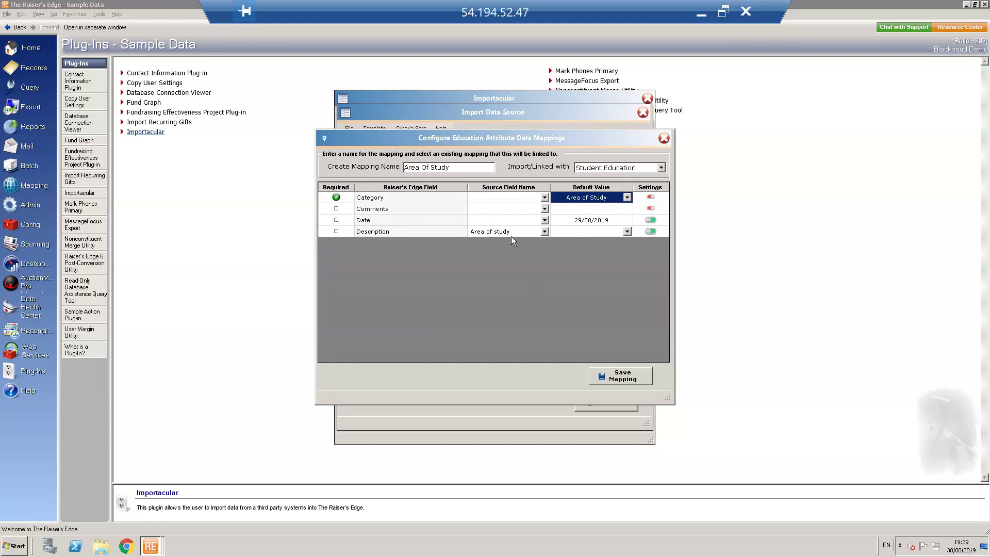
# Save the Area Of Study and Major mappings, then save and close the Student Data template
pyautogui.click(622, 375)
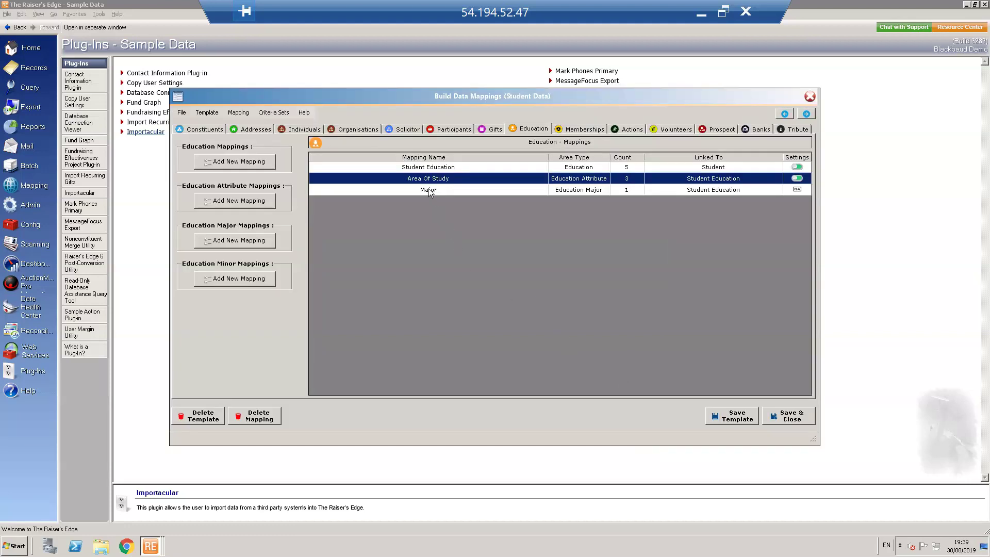
pyautogui.doubleClick(429, 189)
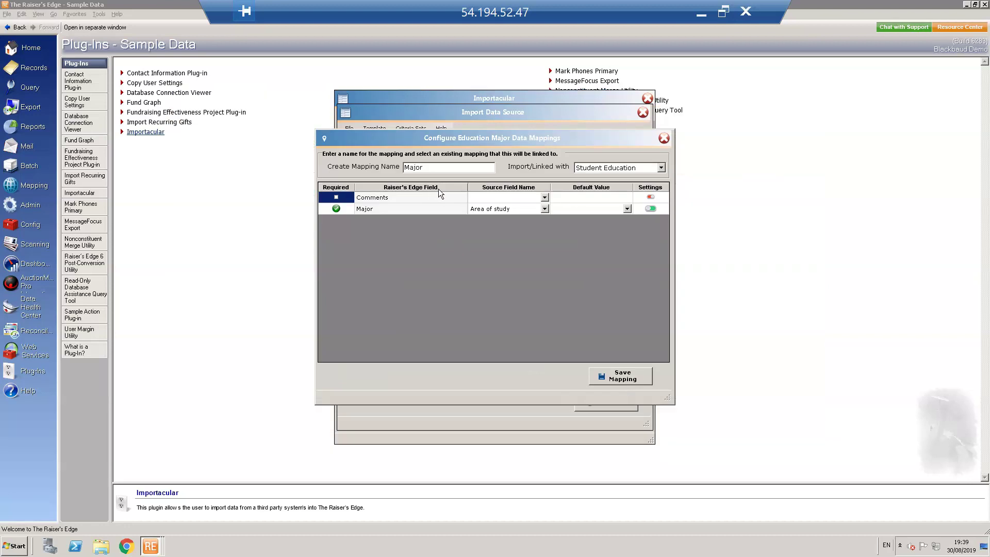
pyautogui.click(617, 379)
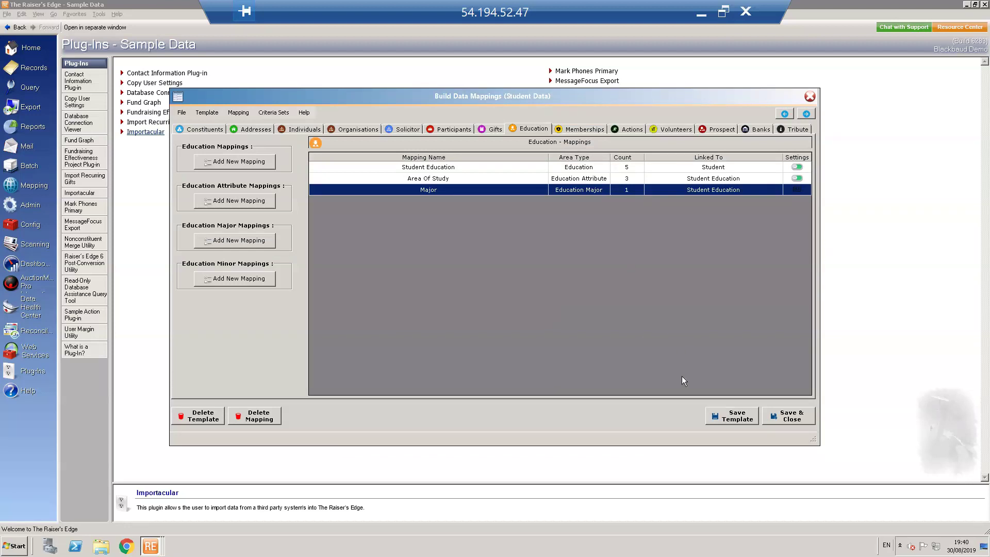
pyautogui.click(782, 419)
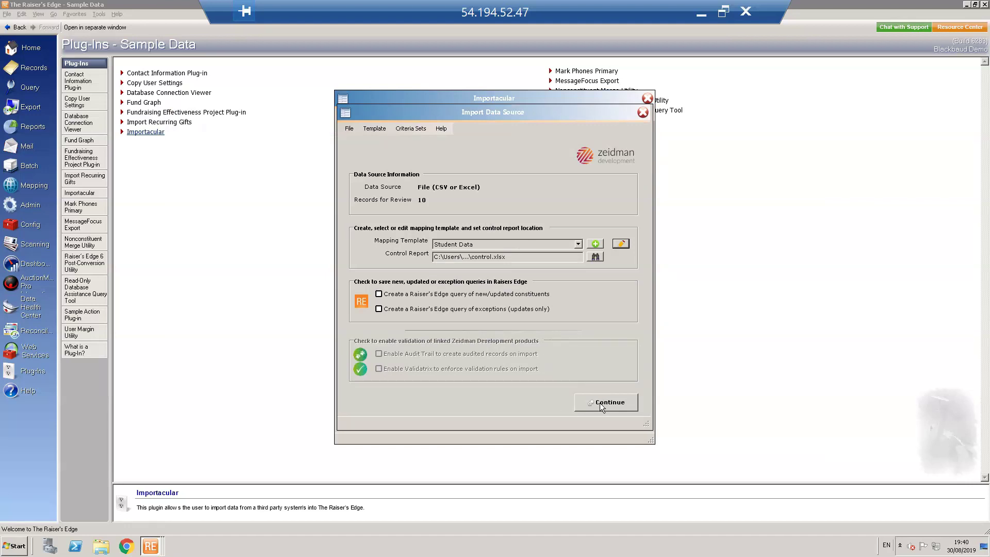
# Enable 'Create a Raiser's Edge query of new/updated constituents' and continue to the Data Review Screen
pyautogui.click(378, 294)
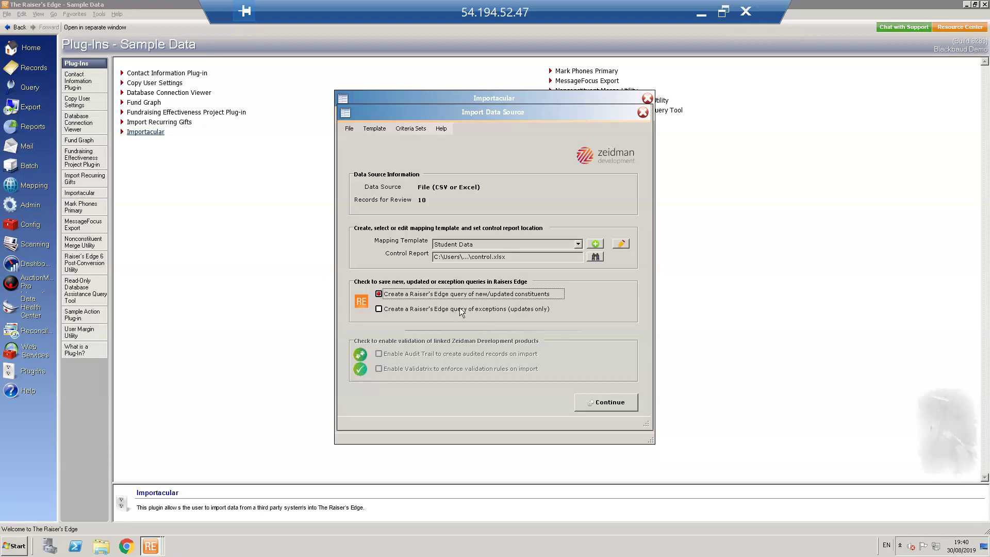
pyautogui.click(604, 401)
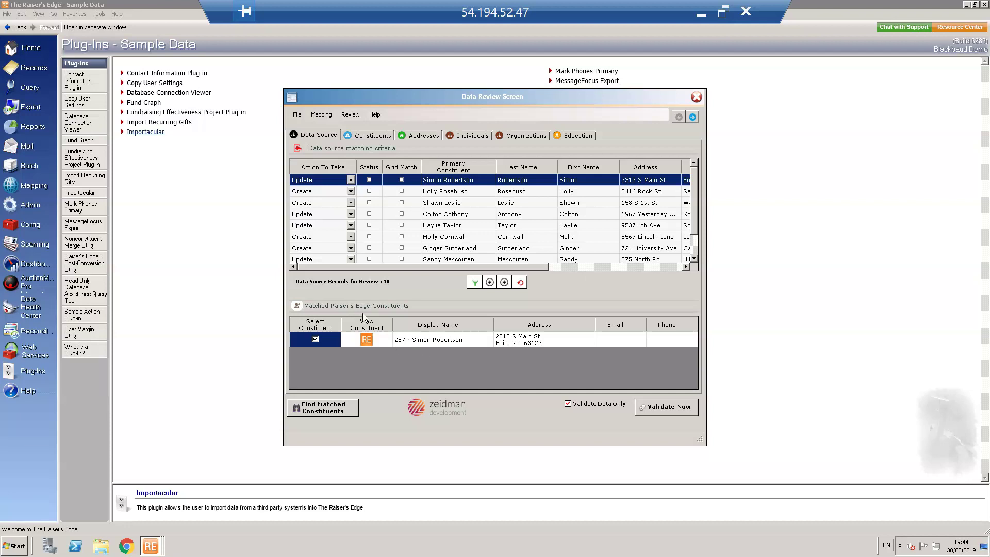
# Pick a Create record and search existing constituents by that record's last name
pyautogui.click(439, 218)
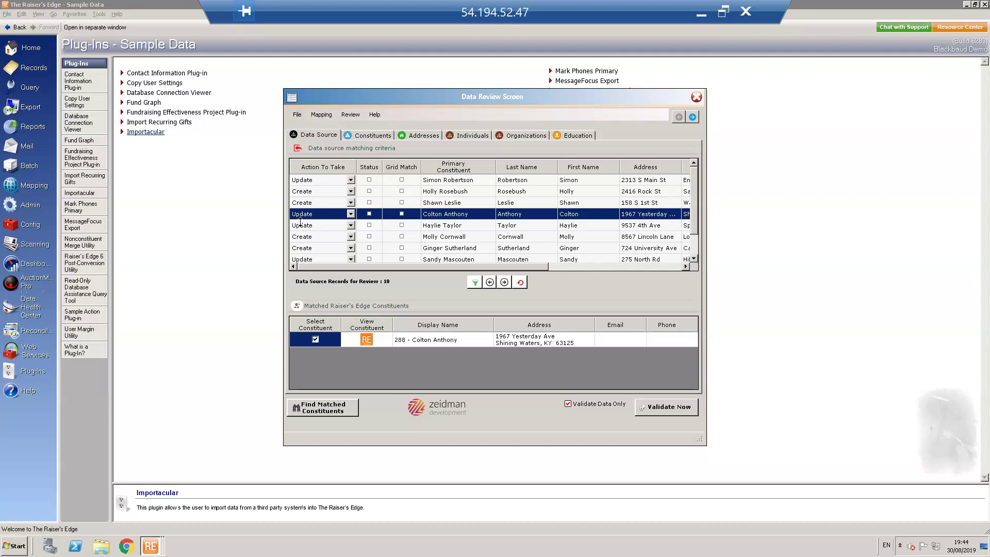
pyautogui.click(433, 194)
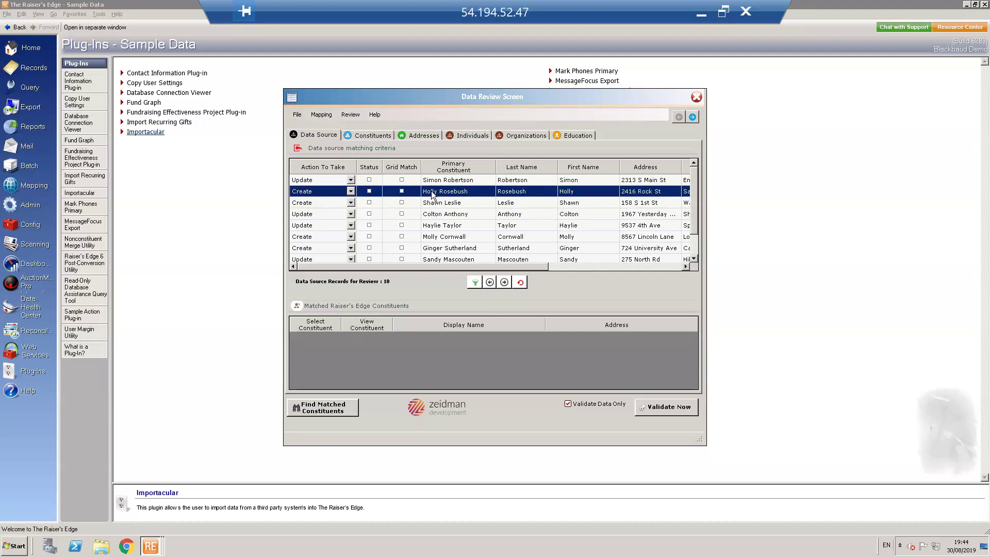
pyautogui.click(316, 412)
# Run the last-name search, dismiss it after no match, and view the Individuals relationships
pyautogui.press('Return')
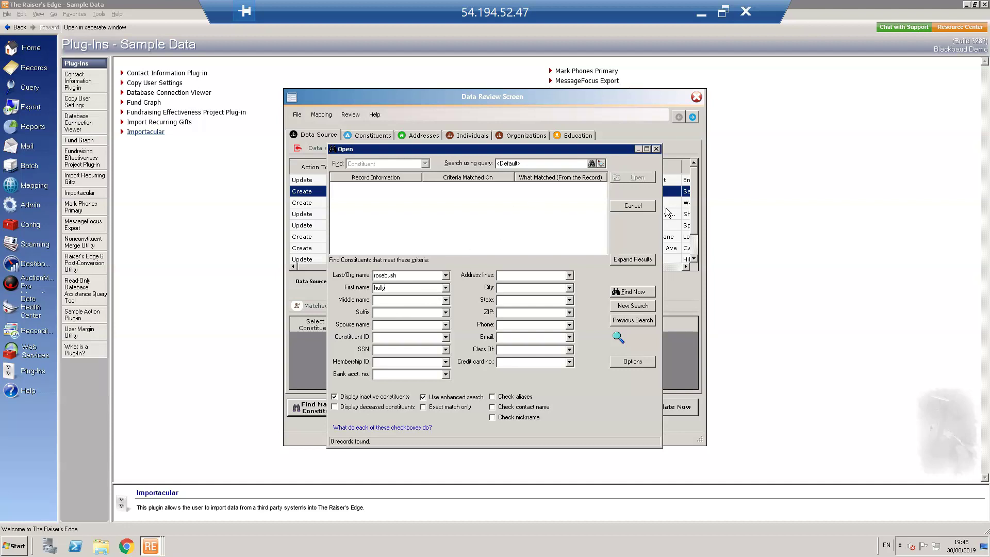
pyautogui.click(633, 206)
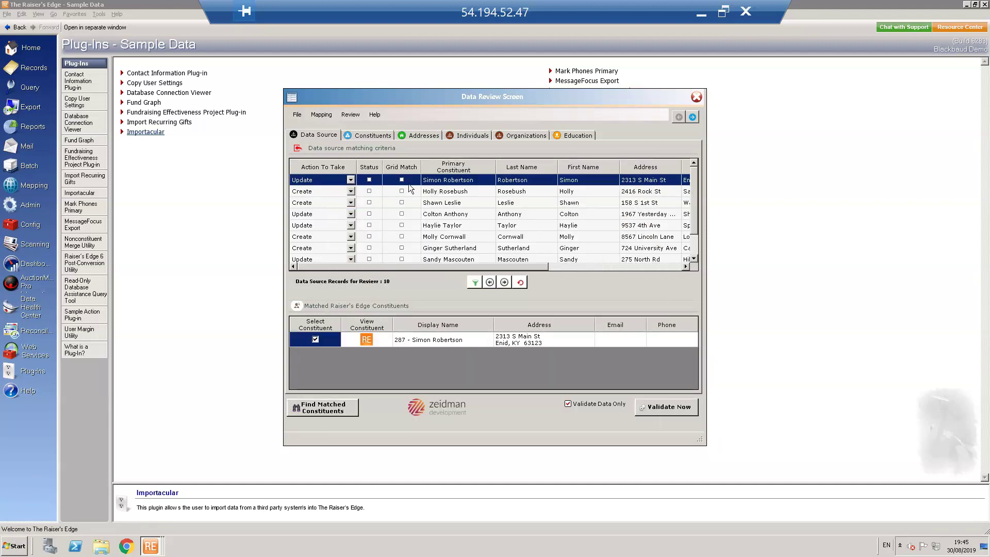
pyautogui.click(465, 137)
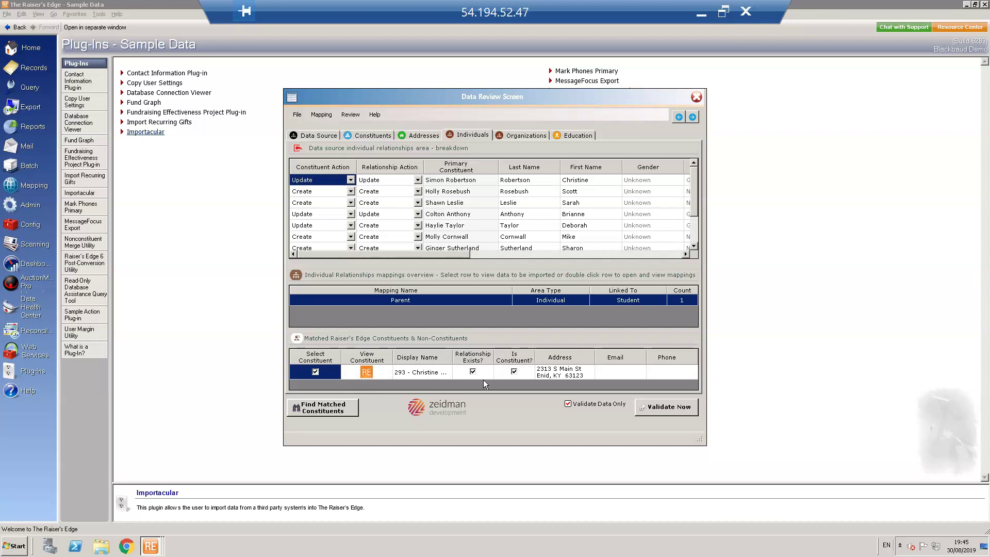
# Review the Individuals, Organizations, Education and Constituents breakdowns on the Data Review Screen
pyautogui.click(442, 195)
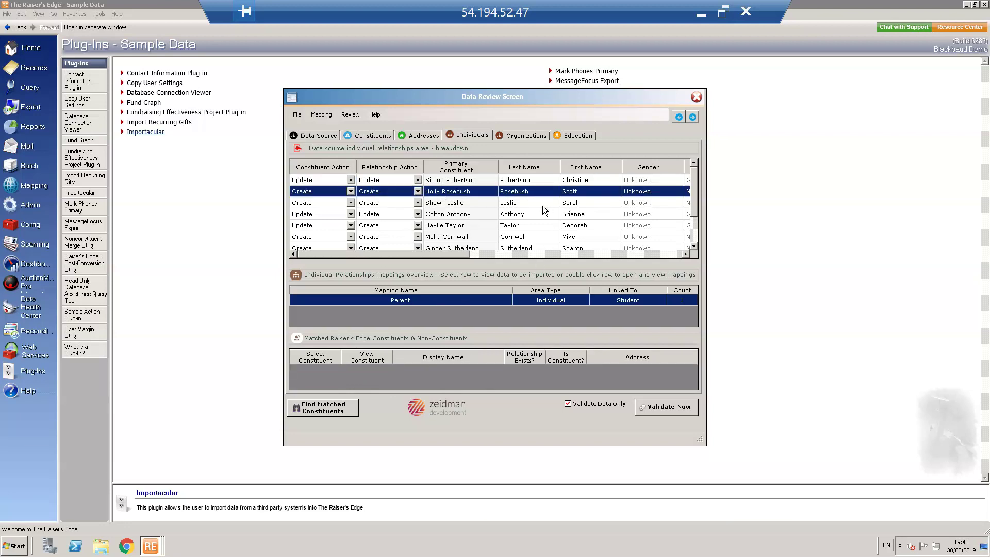
pyautogui.click(527, 135)
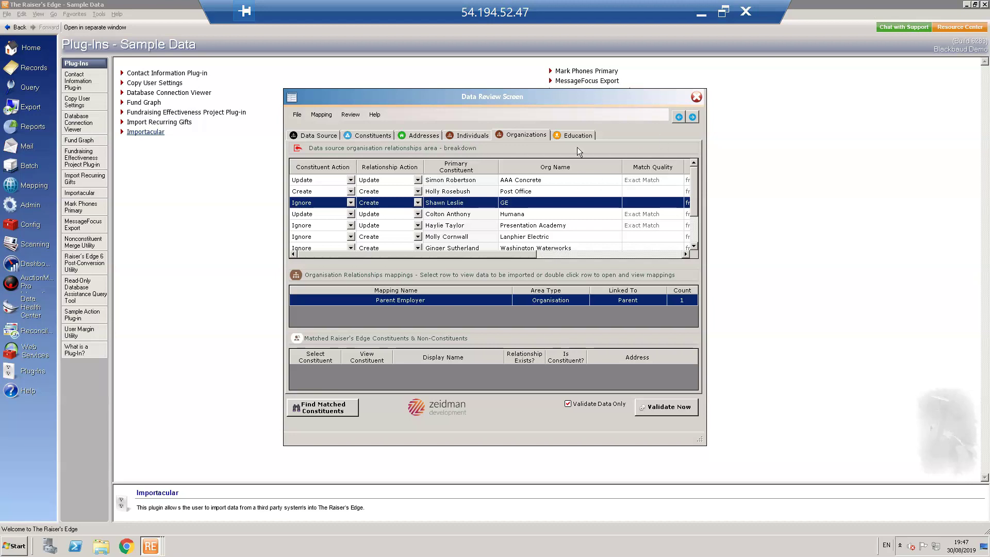
pyautogui.click(586, 137)
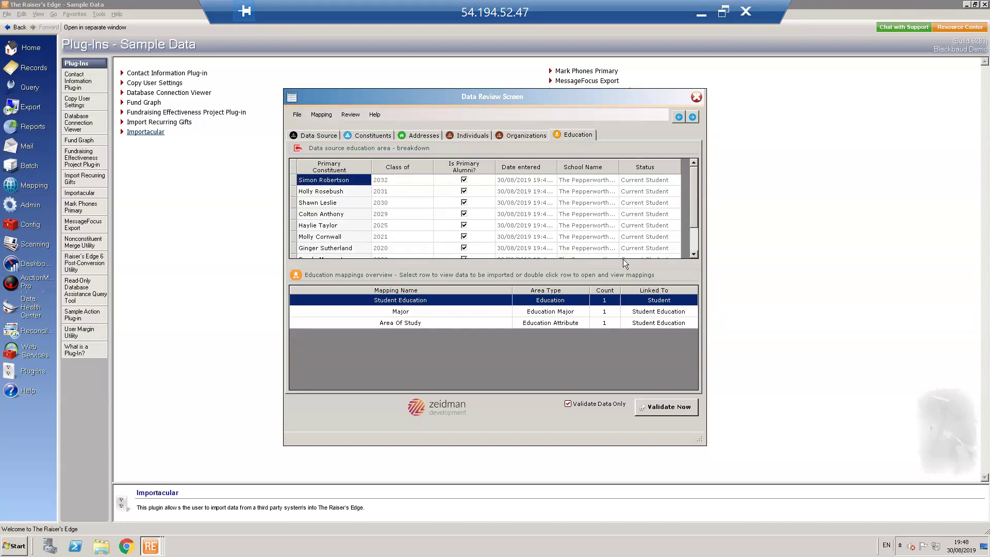
pyautogui.click(367, 135)
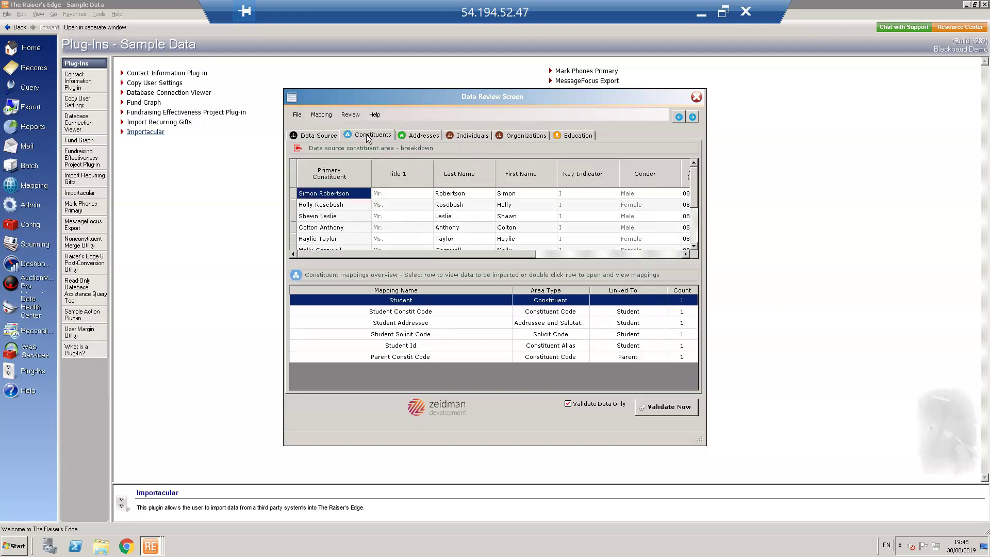
# Edit and revert the first row's Last Name, then return to the Data Source matching criteria
pyautogui.click(457, 192)
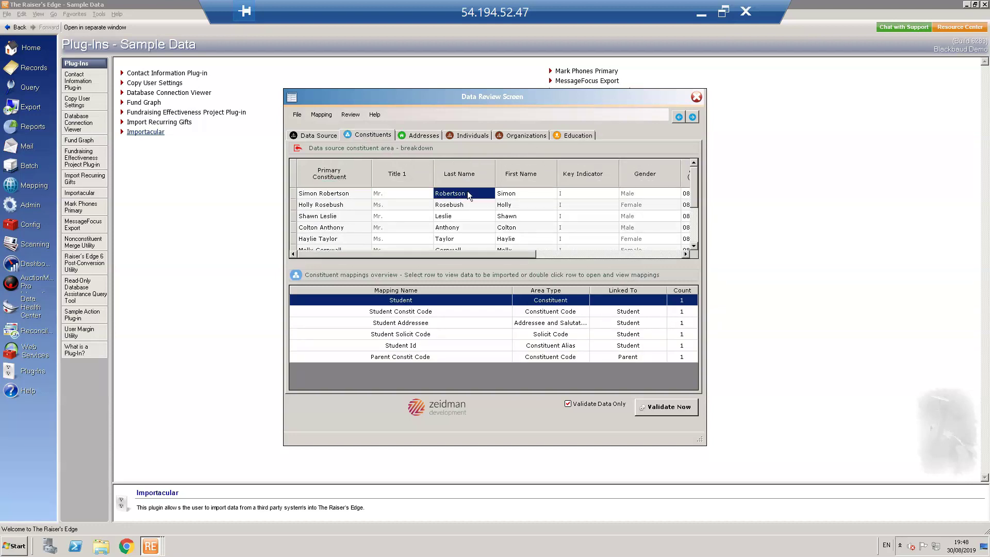
pyautogui.click(448, 192)
pyautogui.write('p')
pyautogui.press('BackSpace')
pyautogui.click(326, 136)
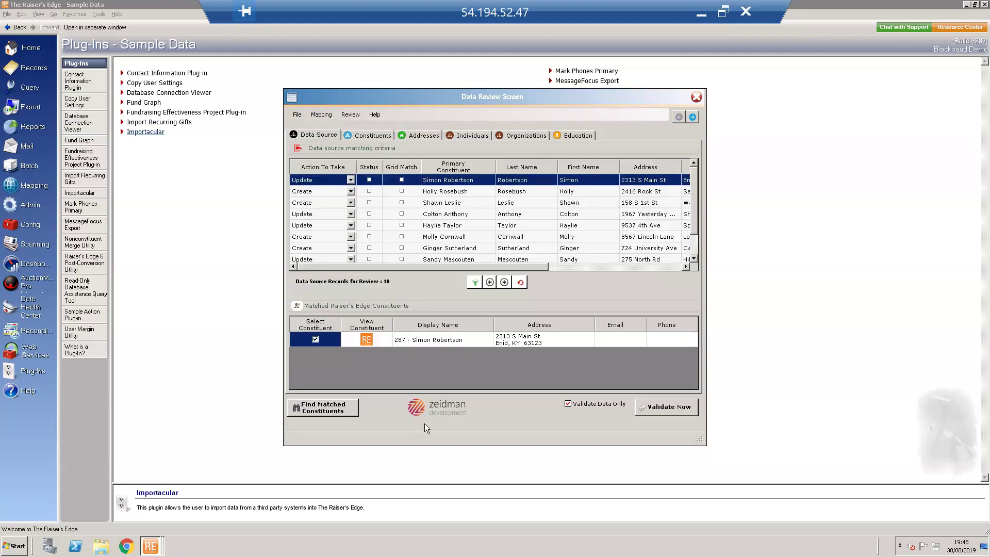
# Run Validate Now, producing a summary of 5 new and 5 updated records with no exceptions
pyautogui.click(660, 407)
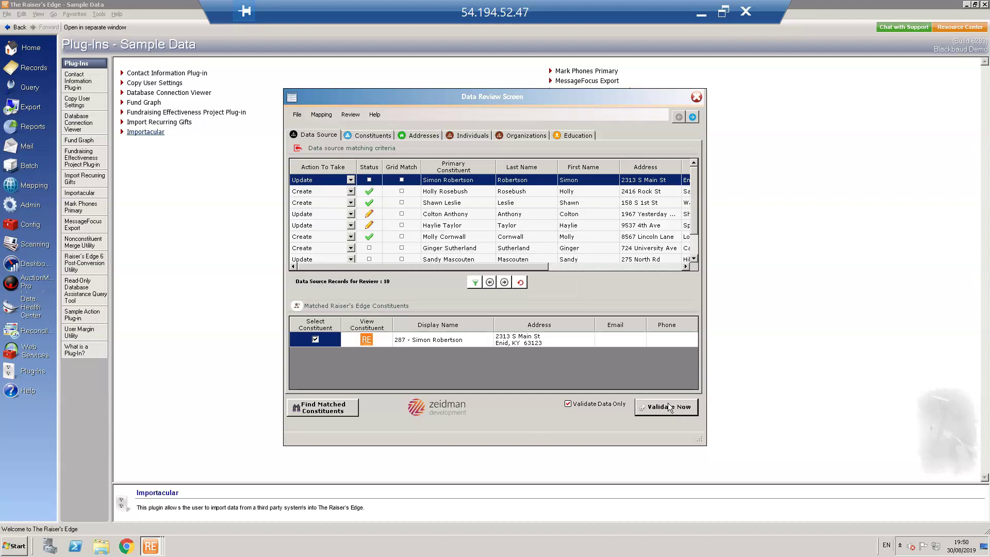
pyautogui.click(665, 408)
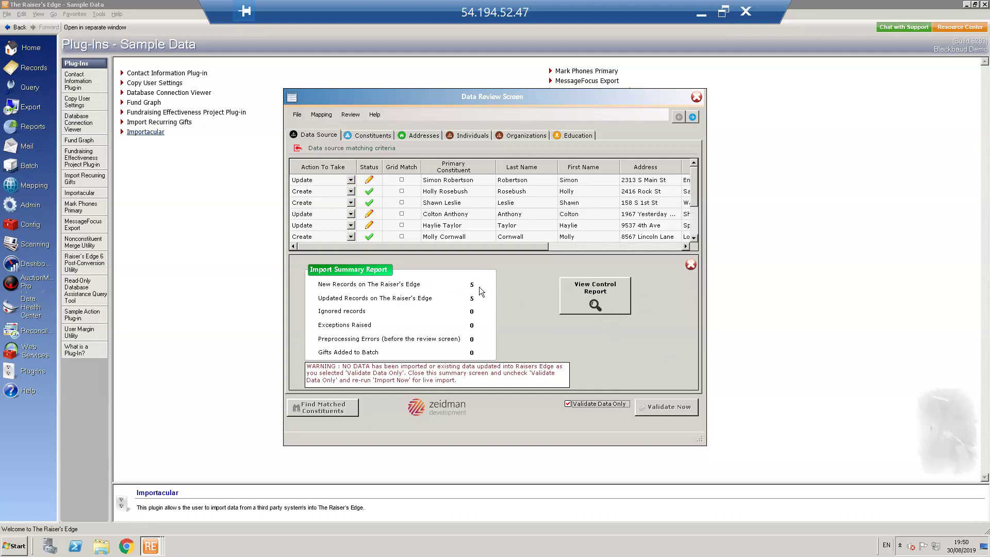
pyautogui.click(606, 309)
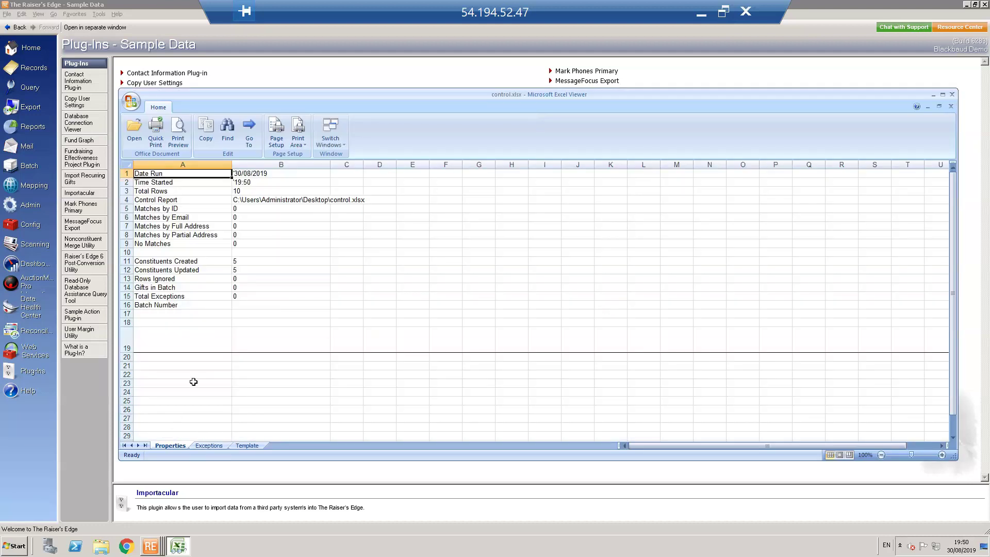
pyautogui.click(208, 446)
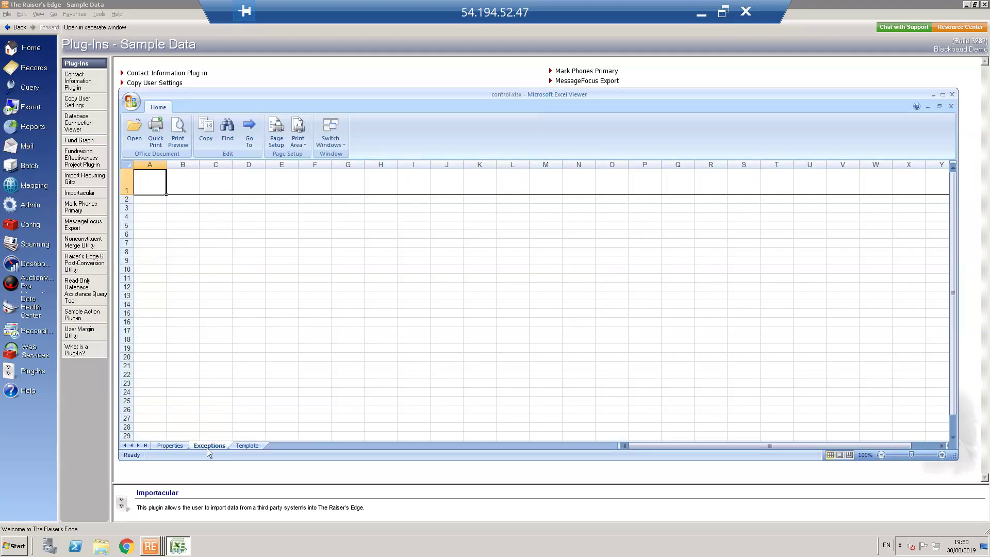
pyautogui.click(248, 445)
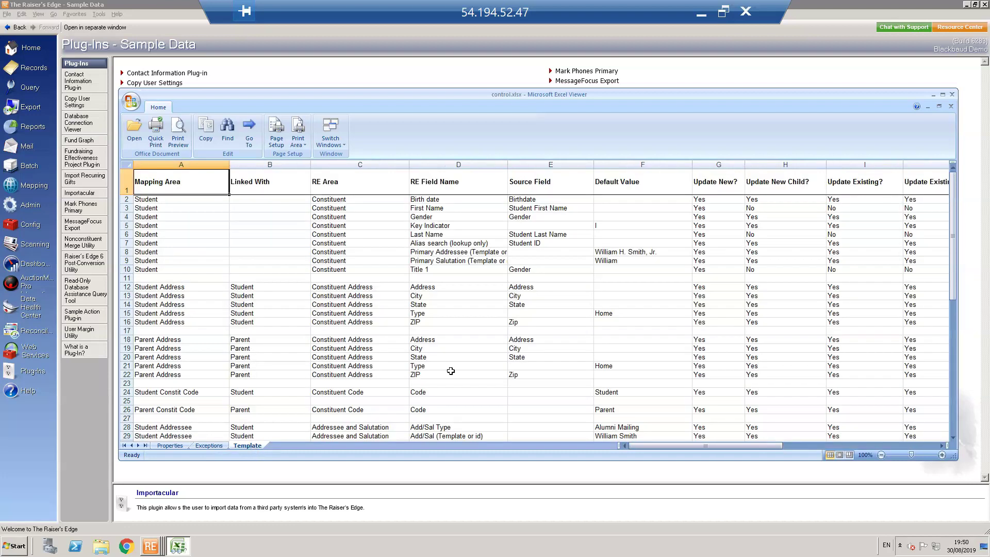
pyautogui.click(952, 94)
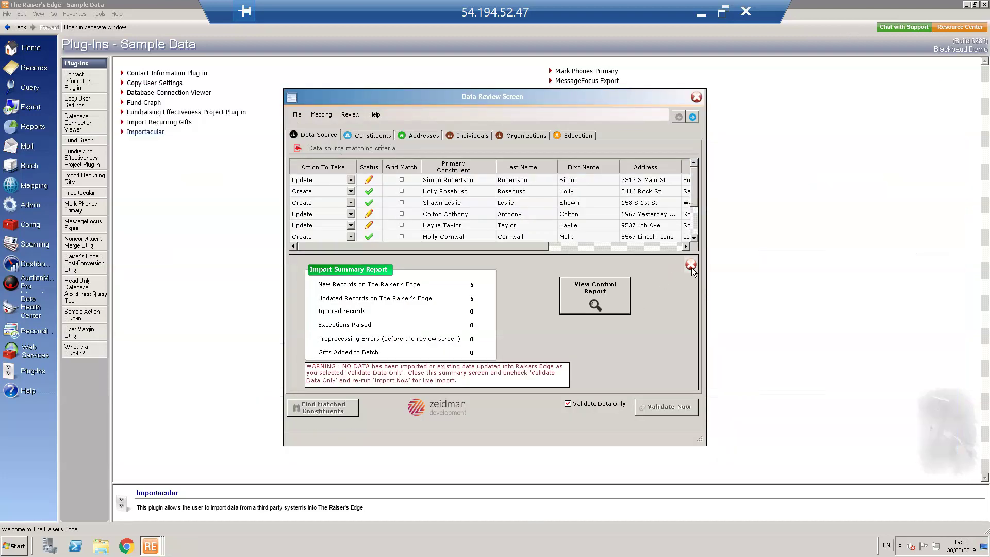
# Untick Validate Data Only and run the live import, saving static query 'Ed relationships'
pyautogui.click(690, 266)
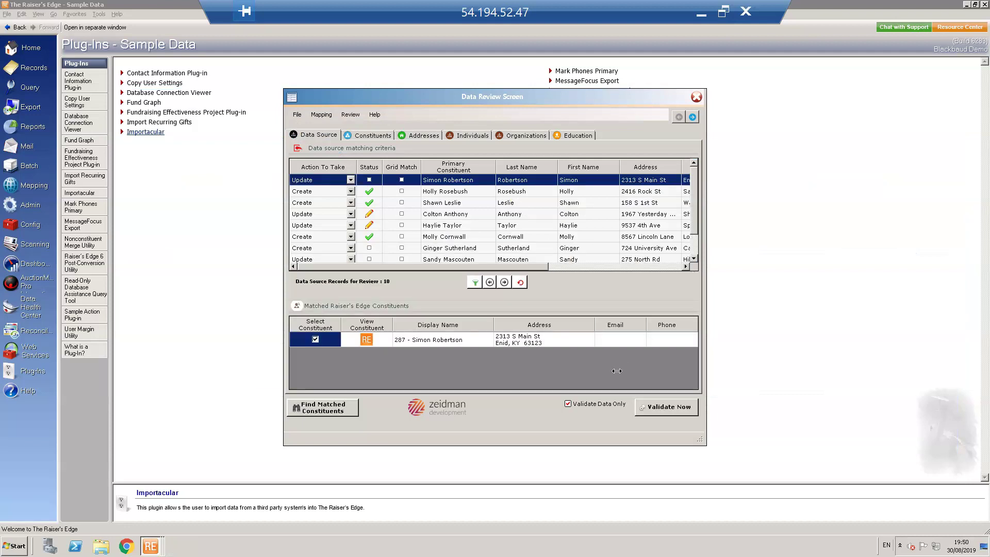
pyautogui.click(569, 403)
pyautogui.click(668, 408)
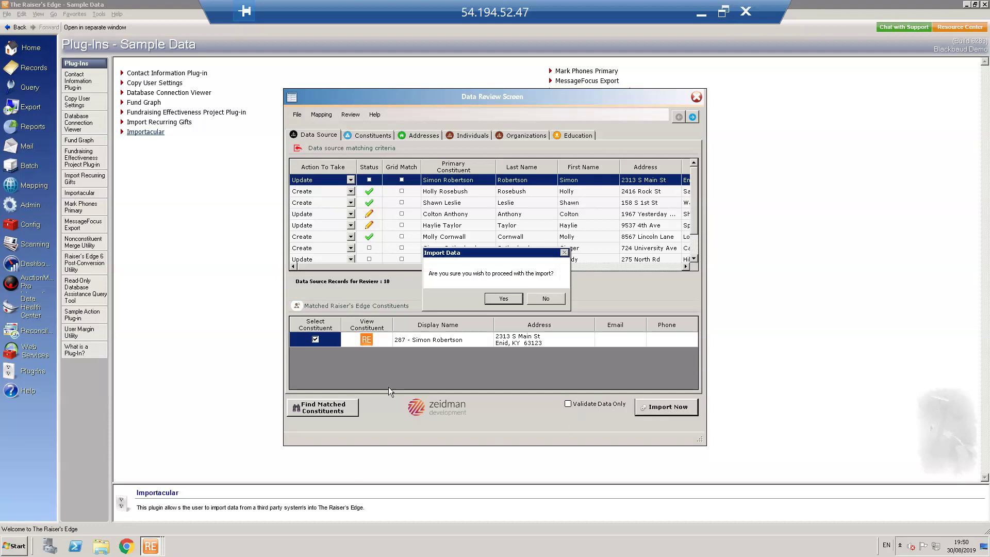
pyautogui.click(506, 299)
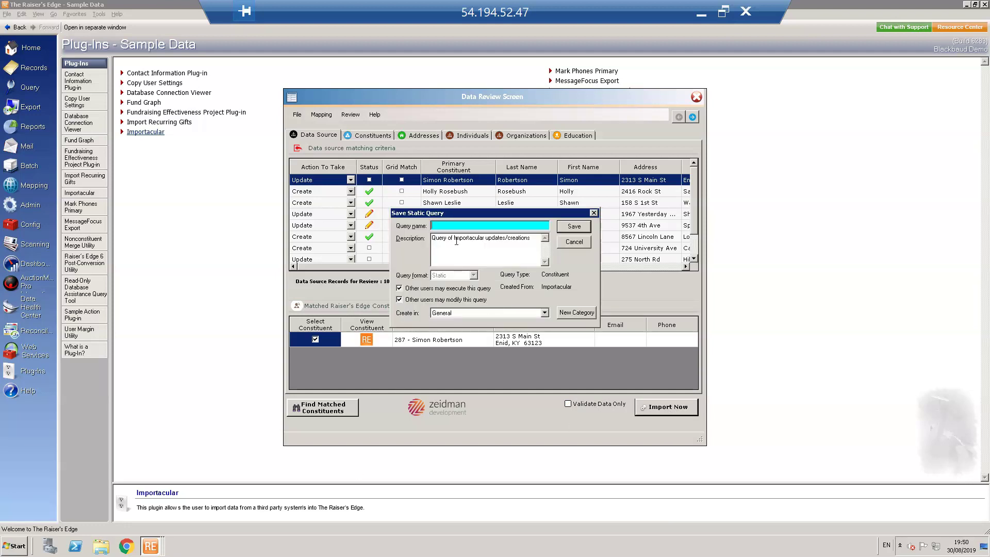
pyautogui.write('R')
pyautogui.press('BackSpace')
pyautogui.write('Ed relationships')
pyautogui.click(574, 226)
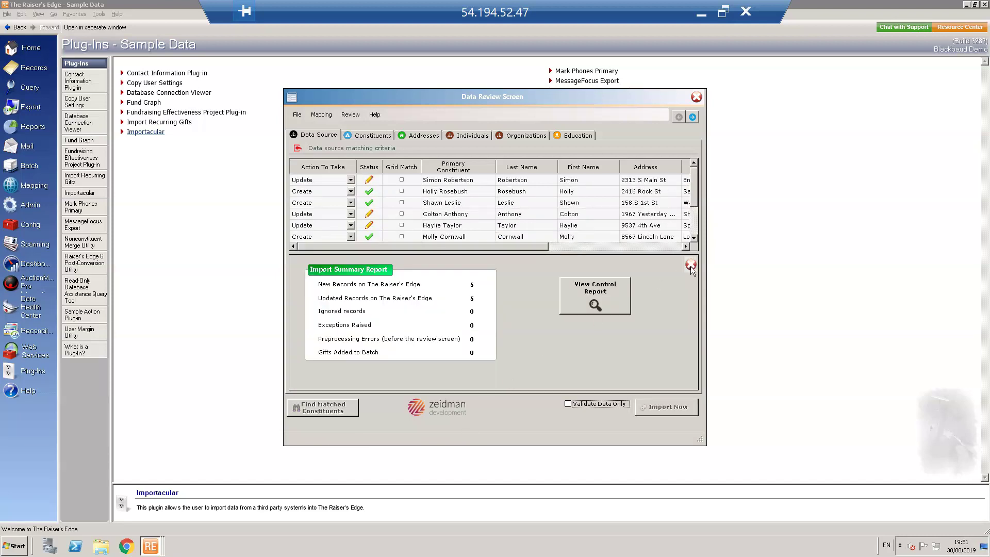
# Show the Ed relationships query results and select the veterinary clinic entry
pyautogui.click(691, 265)
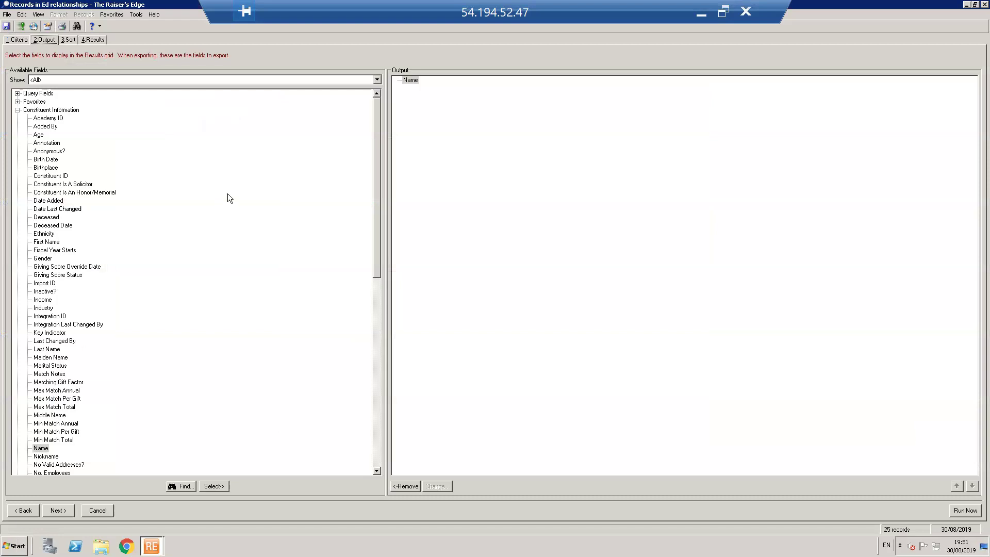
pyautogui.click(101, 41)
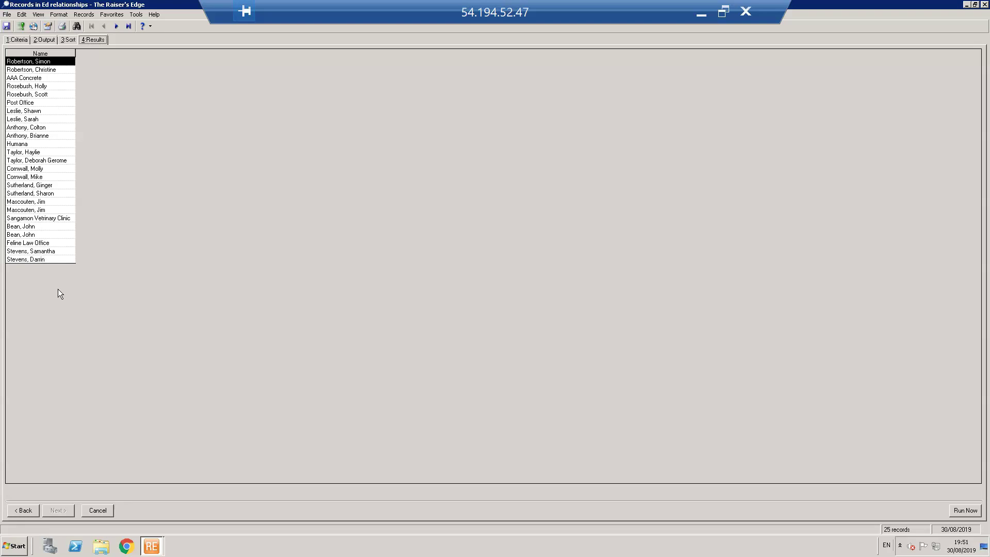
pyautogui.click(57, 219)
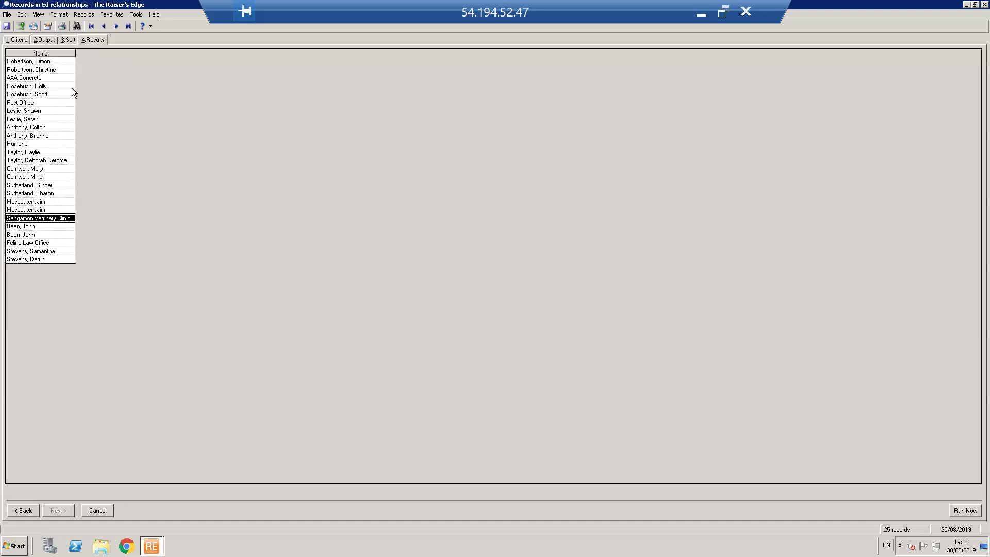
# Open an imported student's record and view her Addresses, Addresses/Salutations and Relationships tabs
pyautogui.click(39, 86)
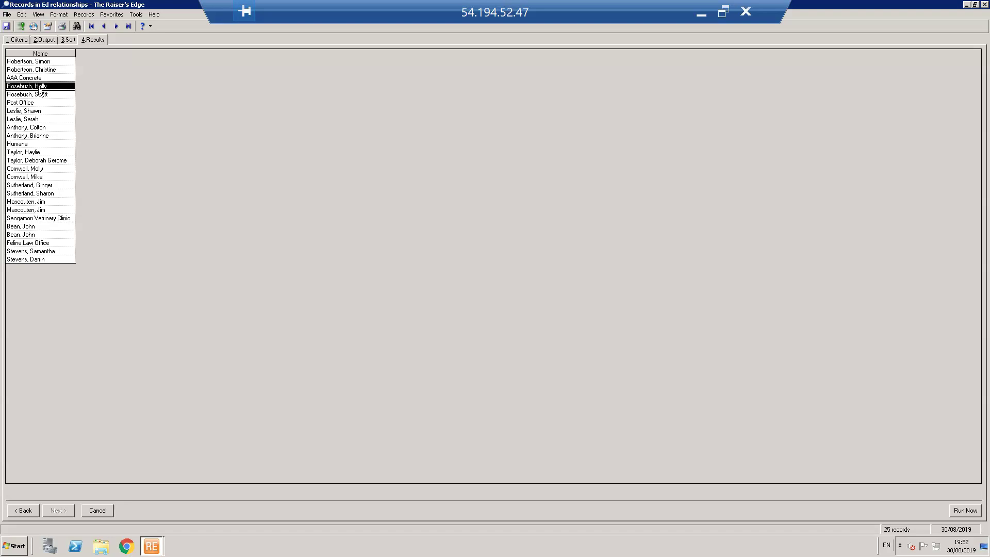
pyautogui.doubleClick(38, 86)
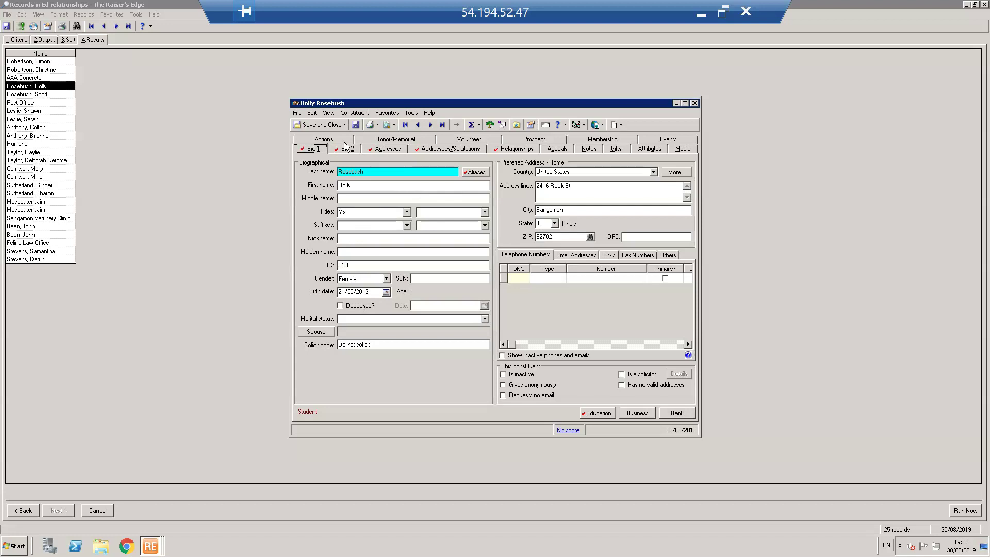
pyautogui.click(379, 150)
pyautogui.click(462, 148)
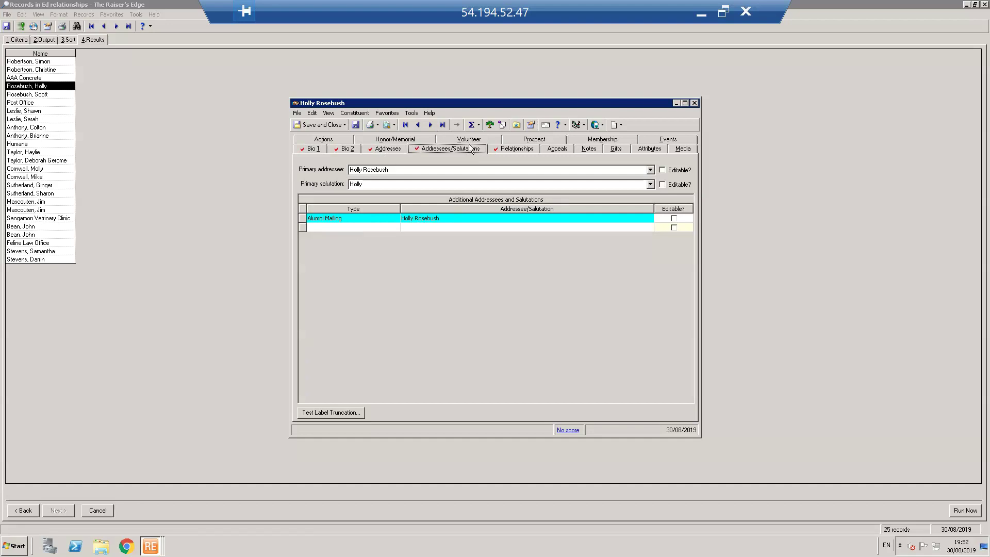
pyautogui.click(518, 151)
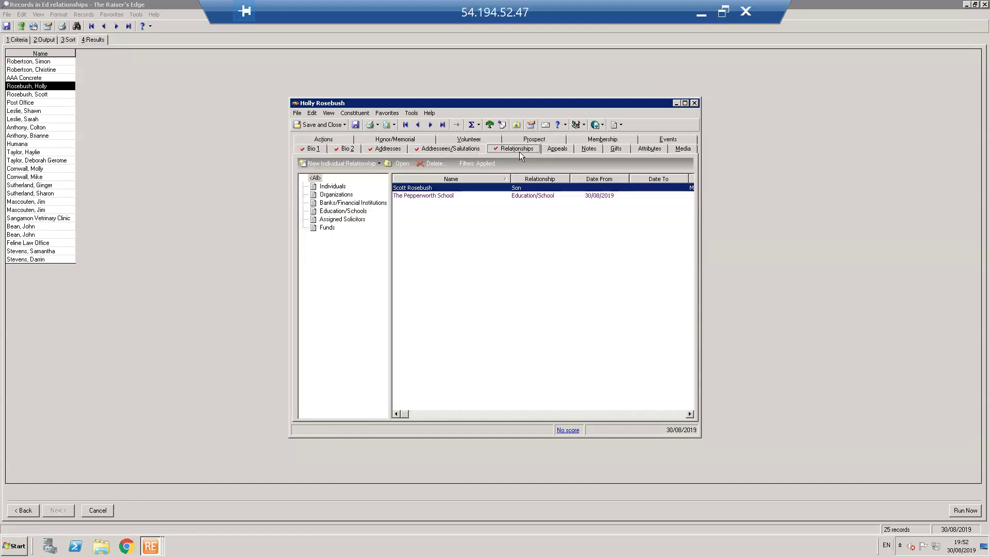
# Go to her parent's record and view his relationships, including employer Post Office
pyautogui.doubleClick(423, 187)
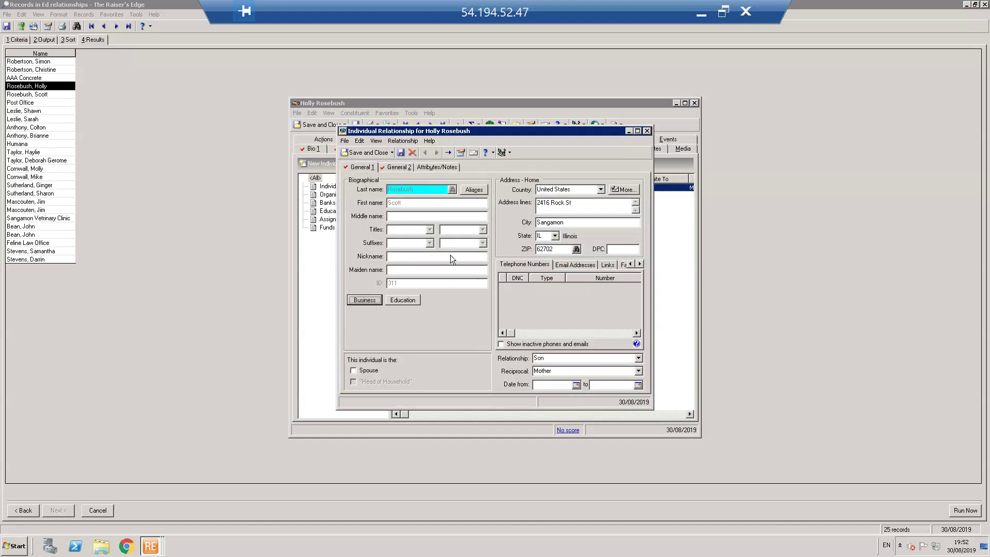
pyautogui.click(448, 152)
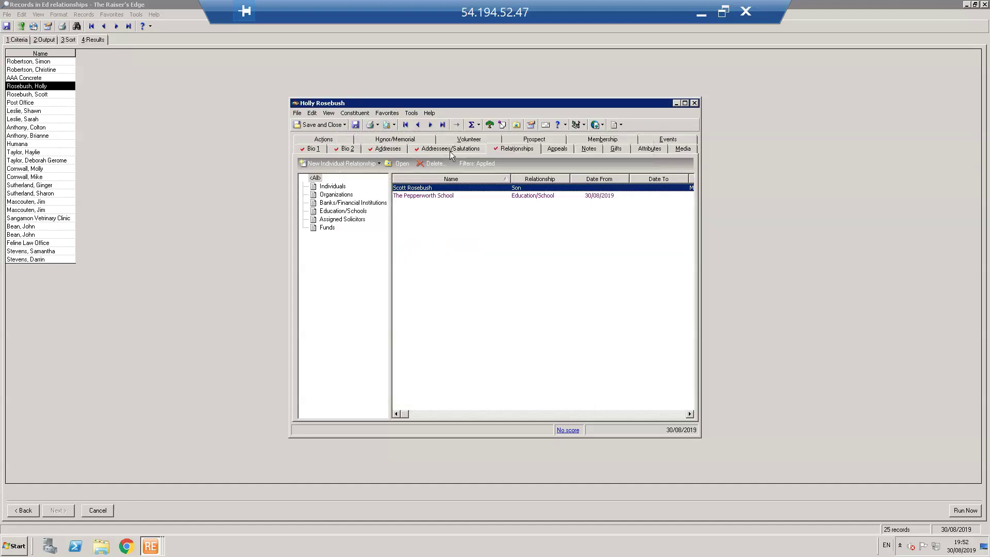
pyautogui.click(506, 149)
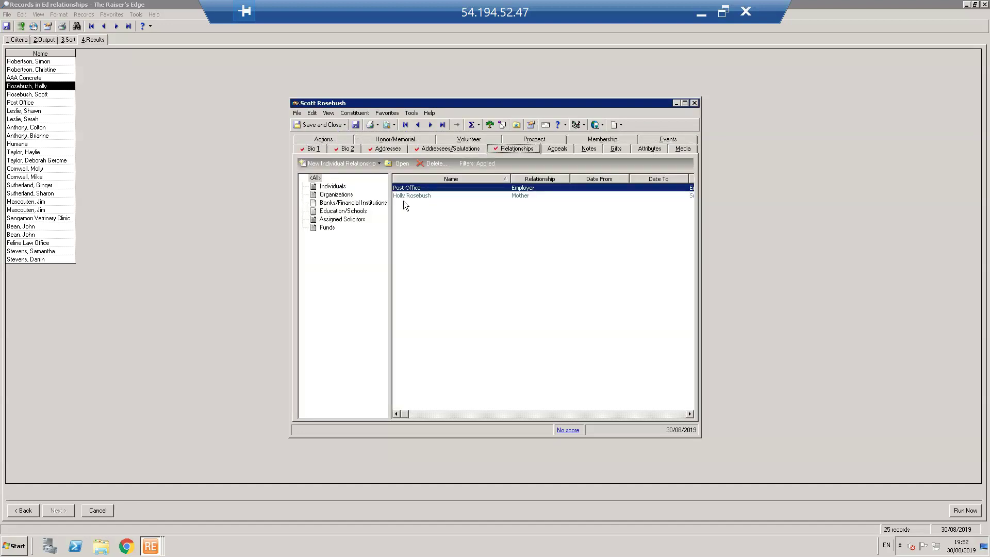